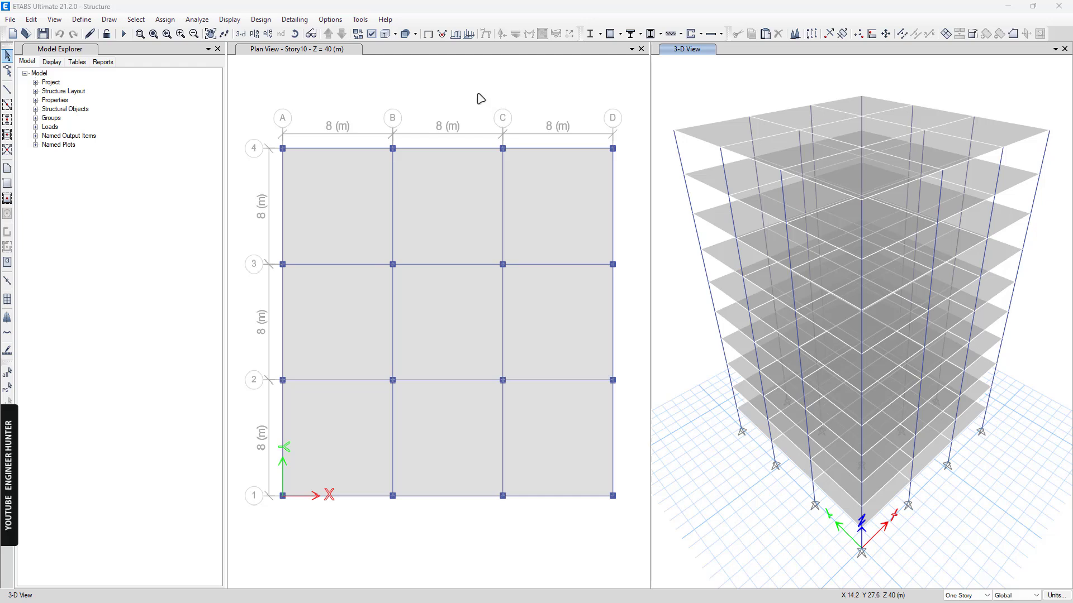
Bring the ASCE 7-10 PDF at Section 4.7.2 in front of the Story10 plan view
click(480, 99)
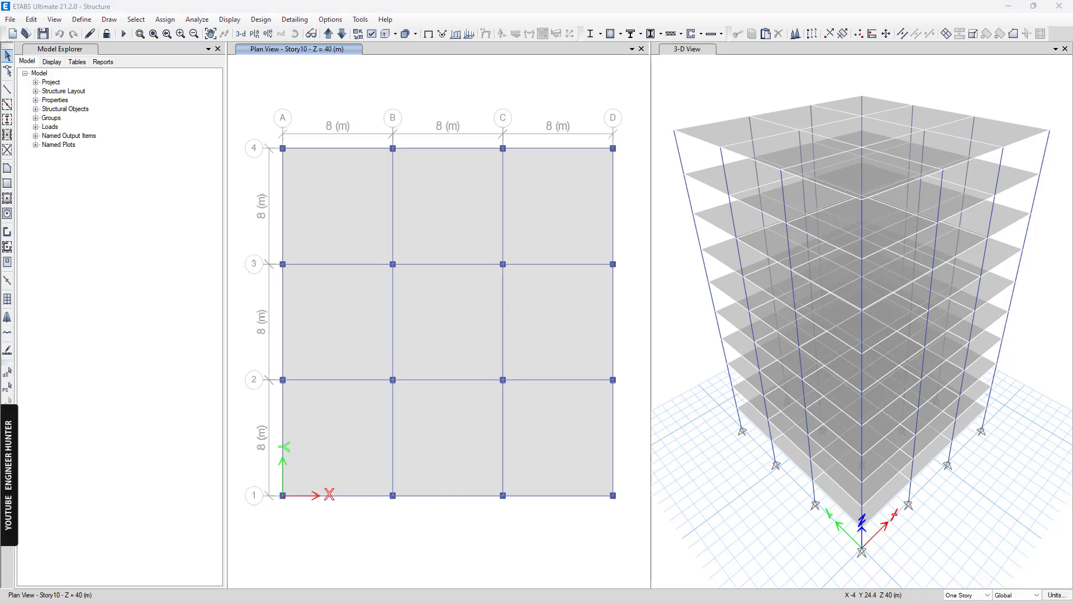
key(alt+Tab)
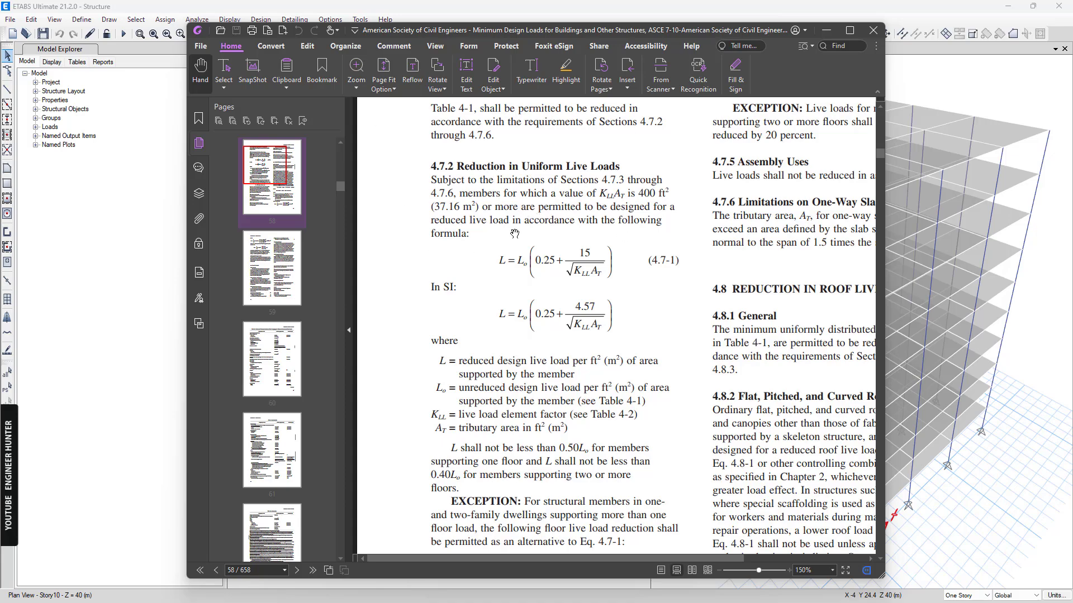
Read the reduced live load formula, Eq. 4.7-1, then switch to the Mathcad worksheet
drag(514, 220, 502, 277)
ctrl+scroll(658, 178, down, 1)
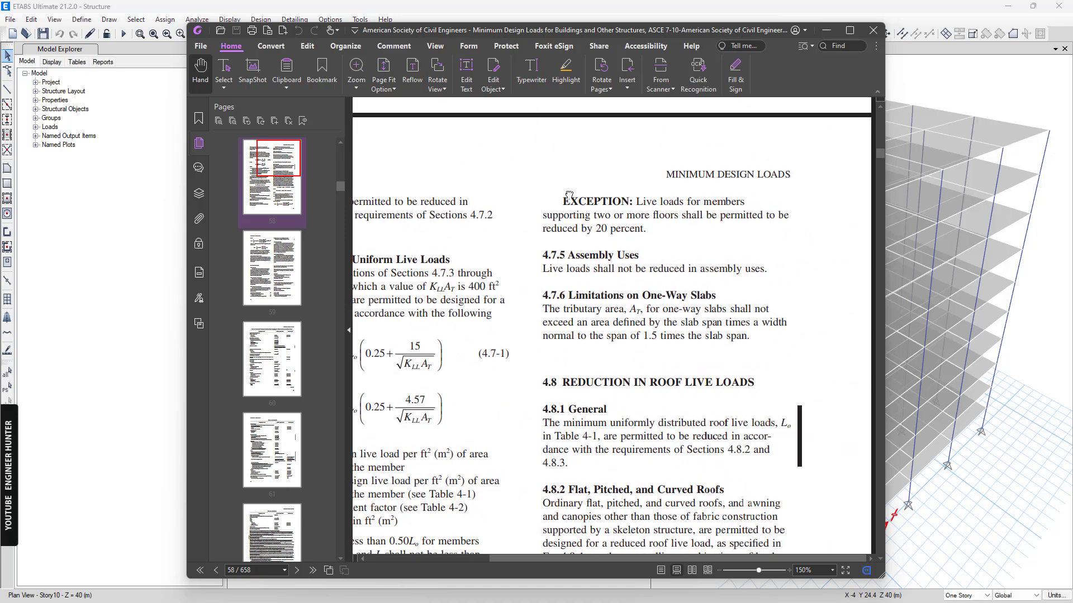
scroll(528, 289, down, 2)
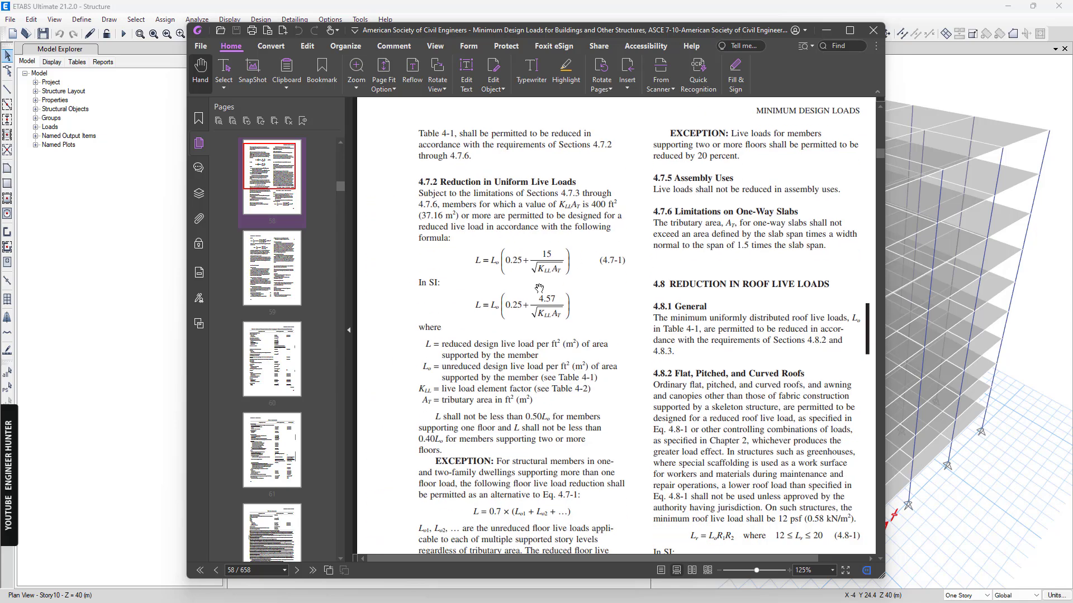
ctrl+scroll(481, 262, up, 2)
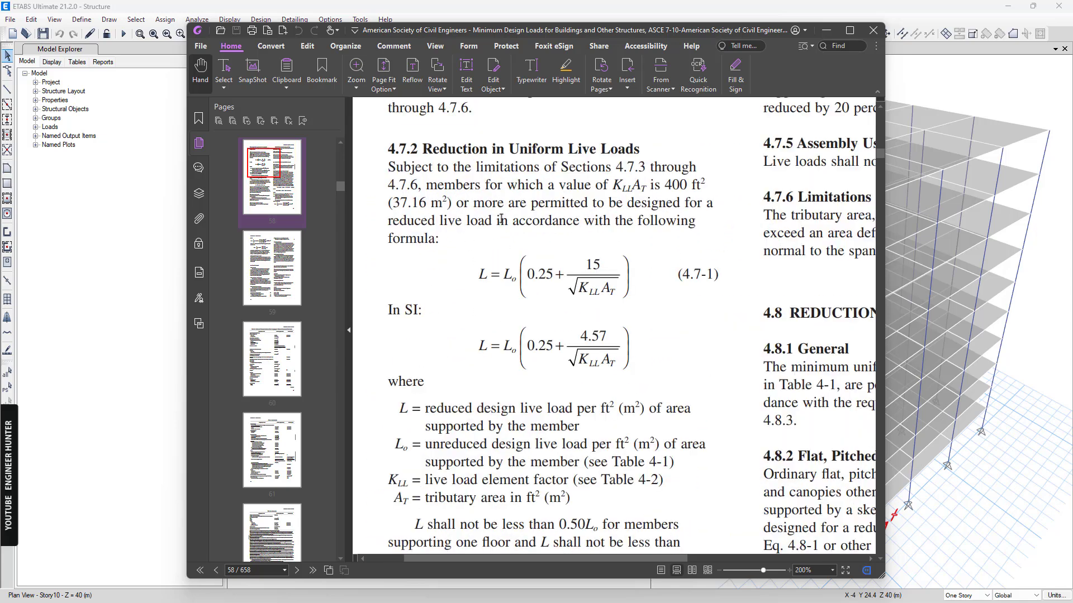
drag(513, 221, 560, 219)
click(527, 251)
ctrl+scroll(513, 250, down, 1)
ctrl+scroll(541, 365, down, 1)
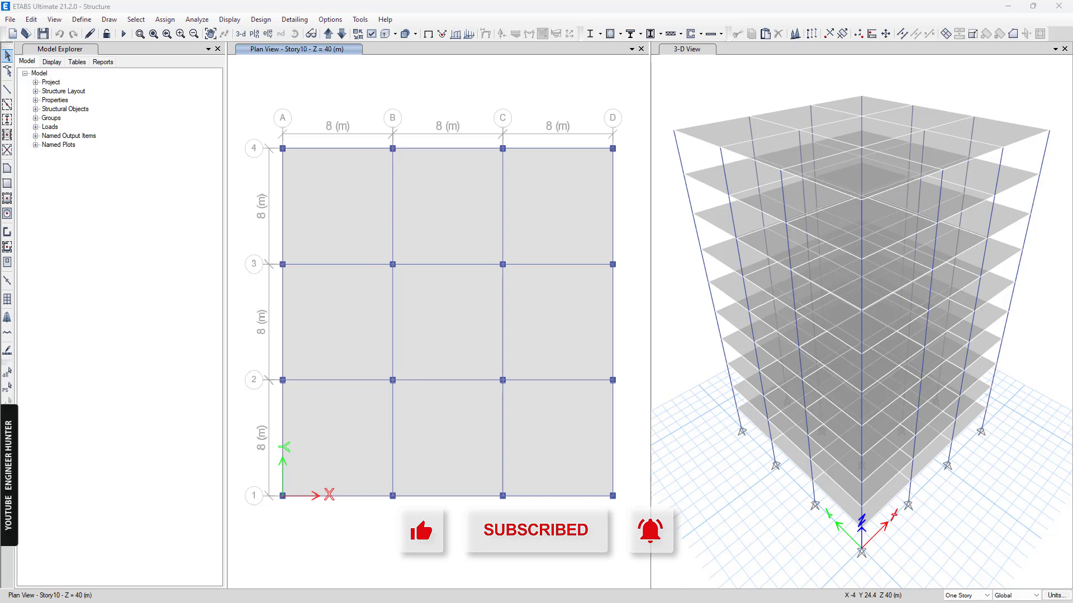
key(alt+Tab)
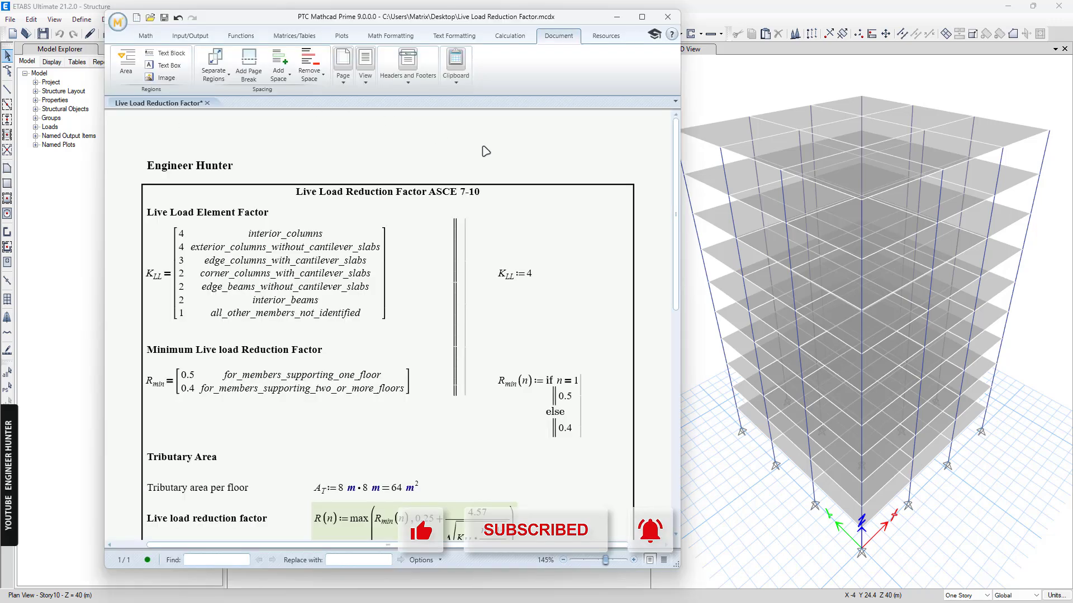
scroll(568, 258, down, 3)
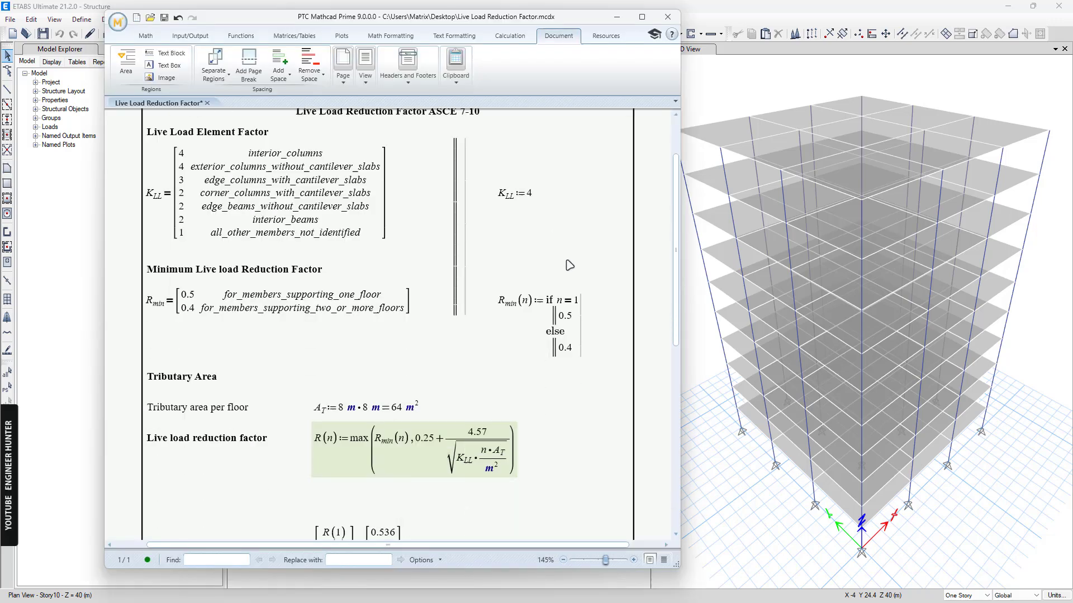
scroll(398, 193, up, 3)
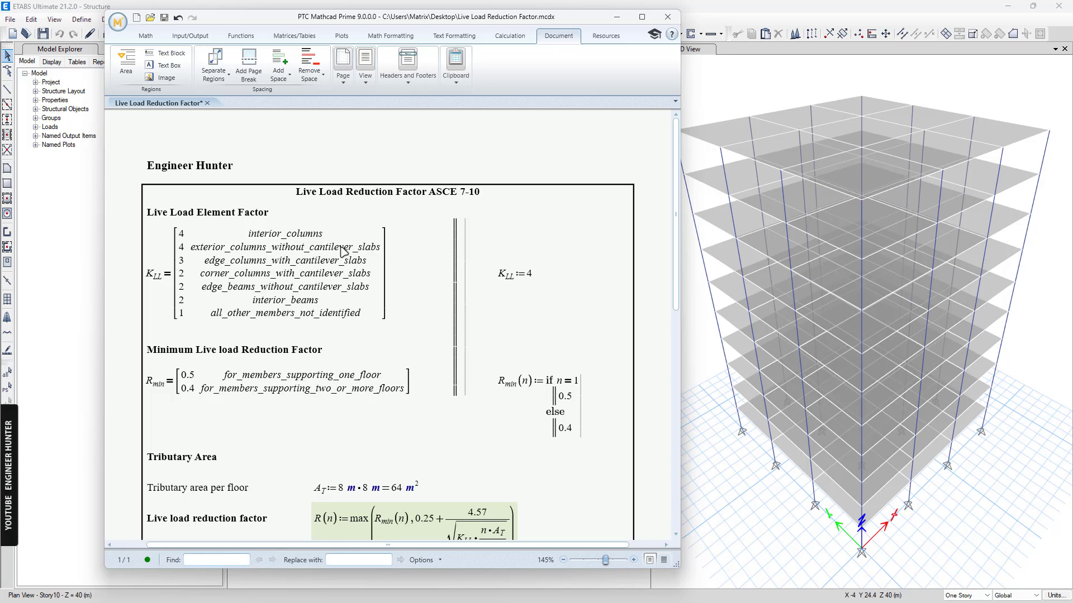
scroll(342, 252, down, 3)
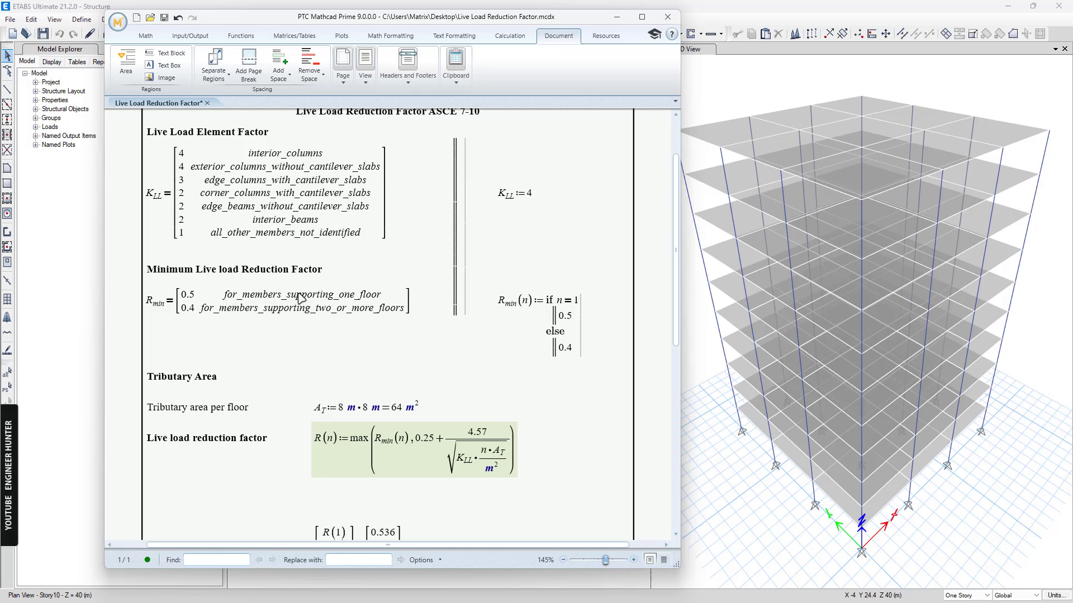
click(183, 300)
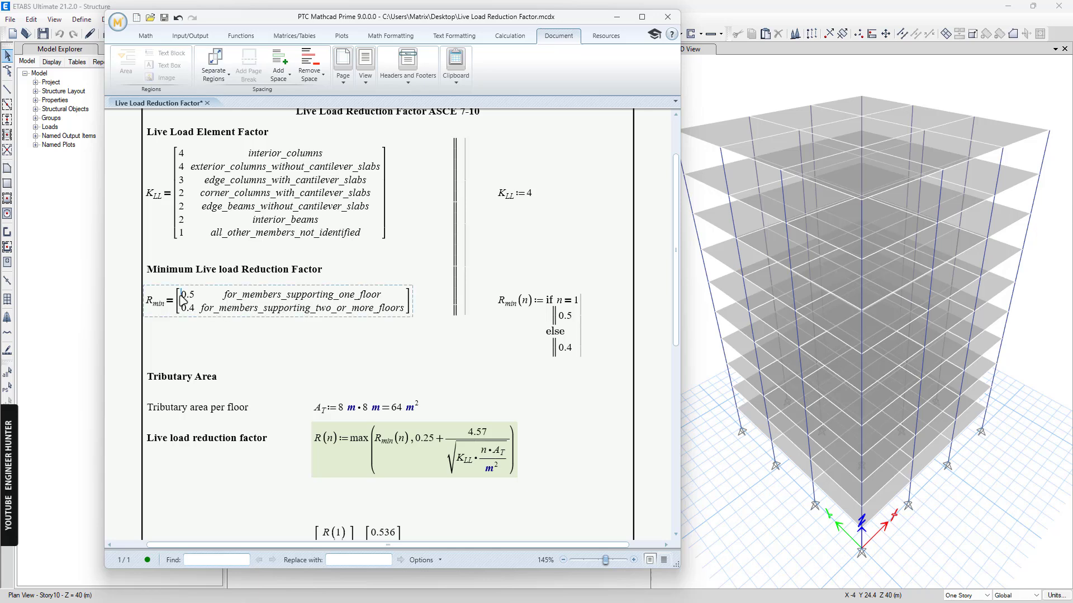
click(222, 311)
click(188, 310)
drag(224, 318, 165, 319)
drag(588, 288, 510, 319)
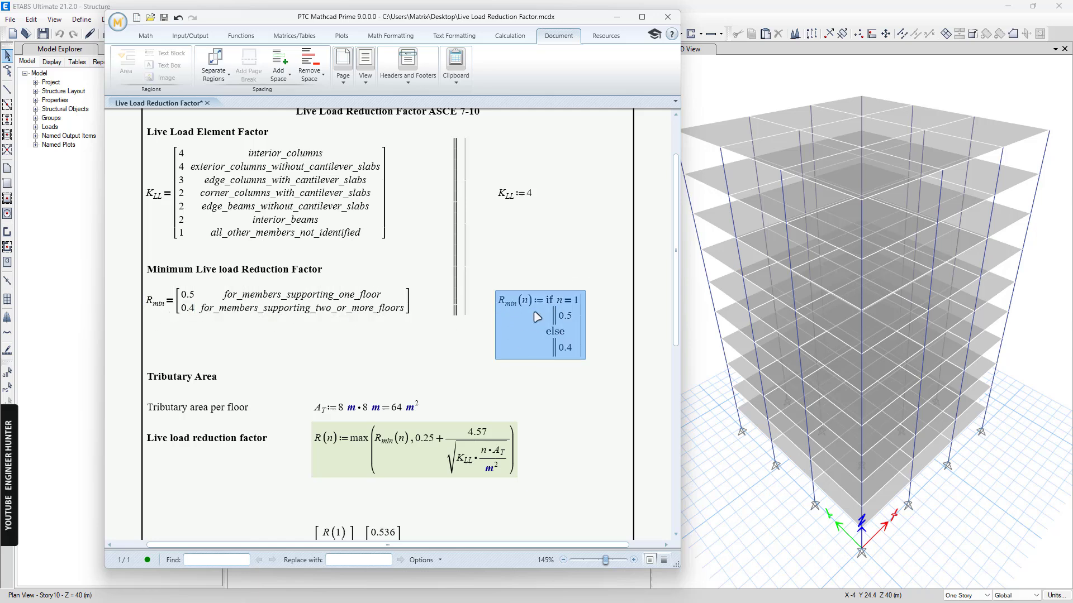
click(591, 307)
click(562, 305)
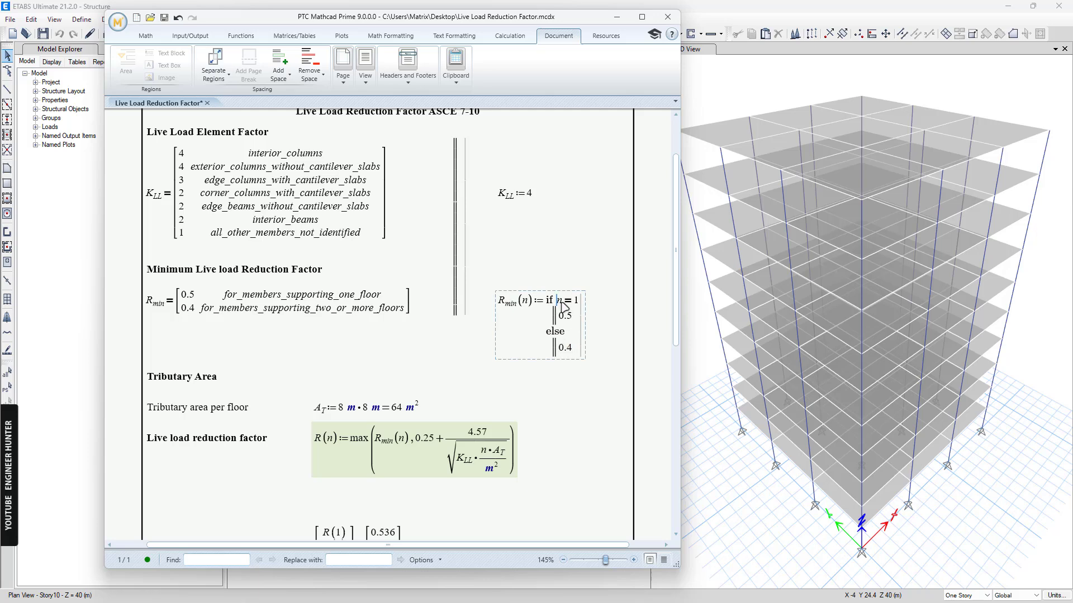
double_click(561, 302)
click(553, 272)
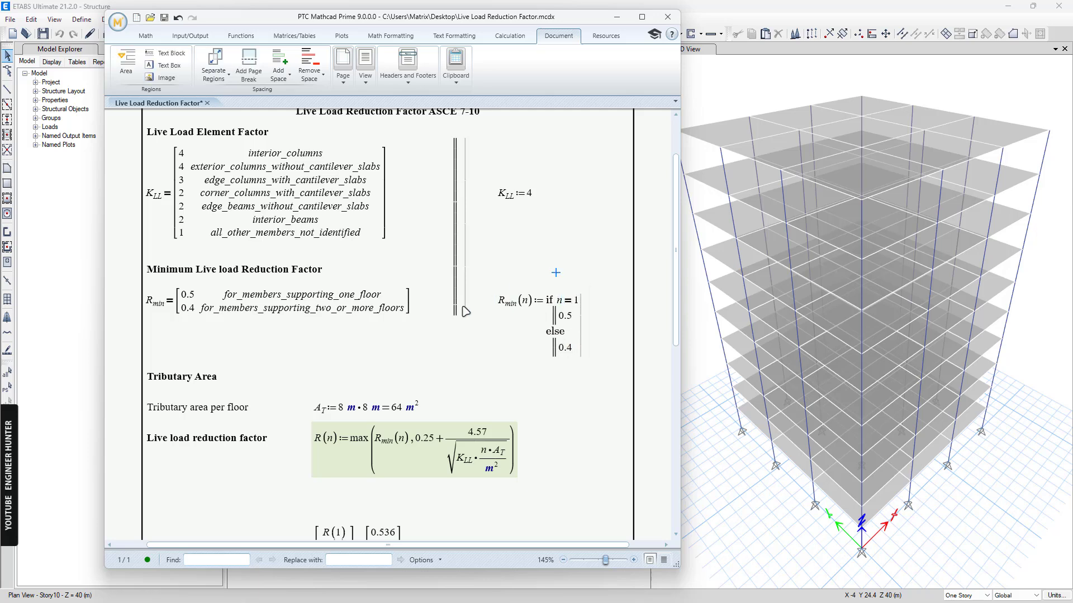
scroll(458, 318, down, 4)
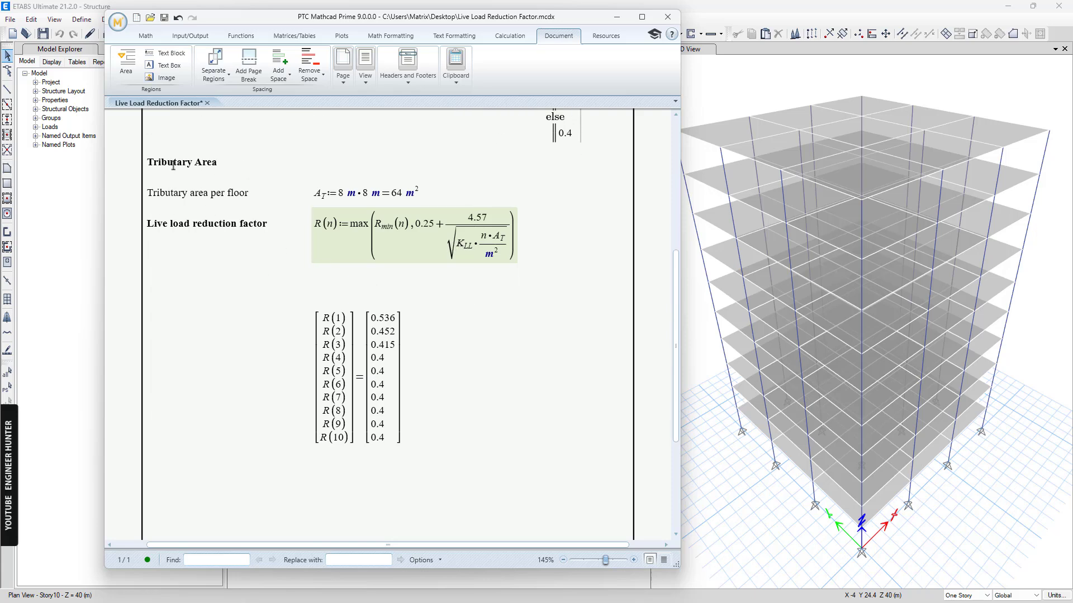
click(246, 167)
drag(429, 206, 279, 191)
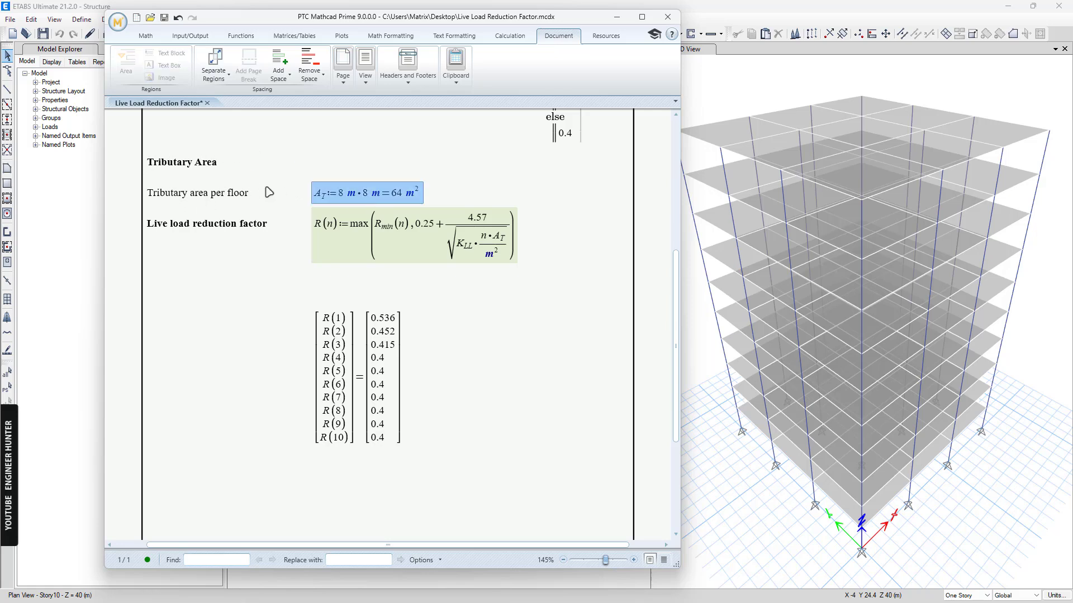
click(267, 190)
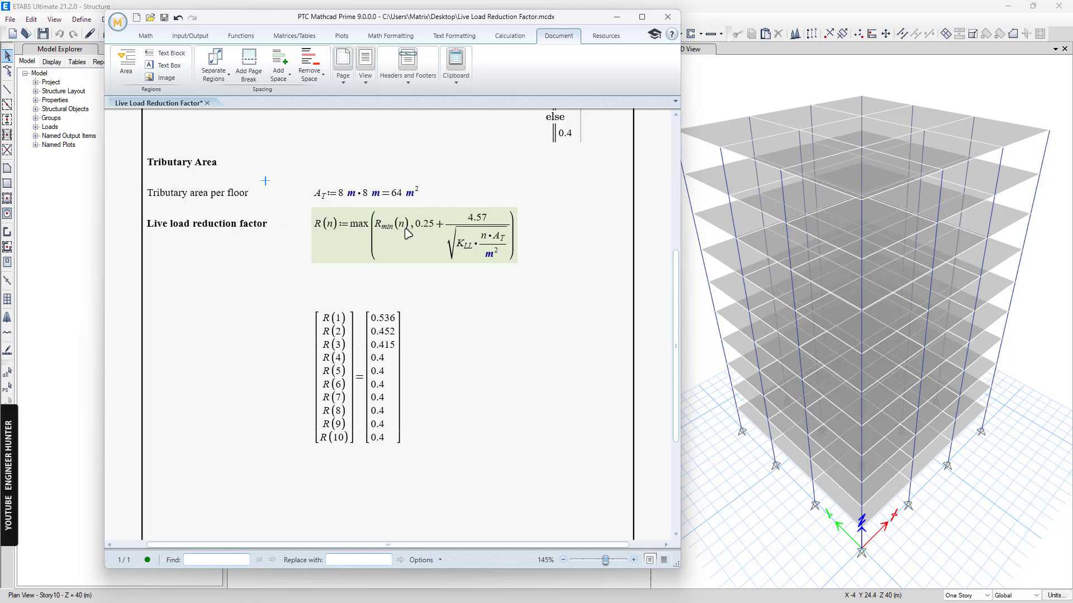
click(246, 229)
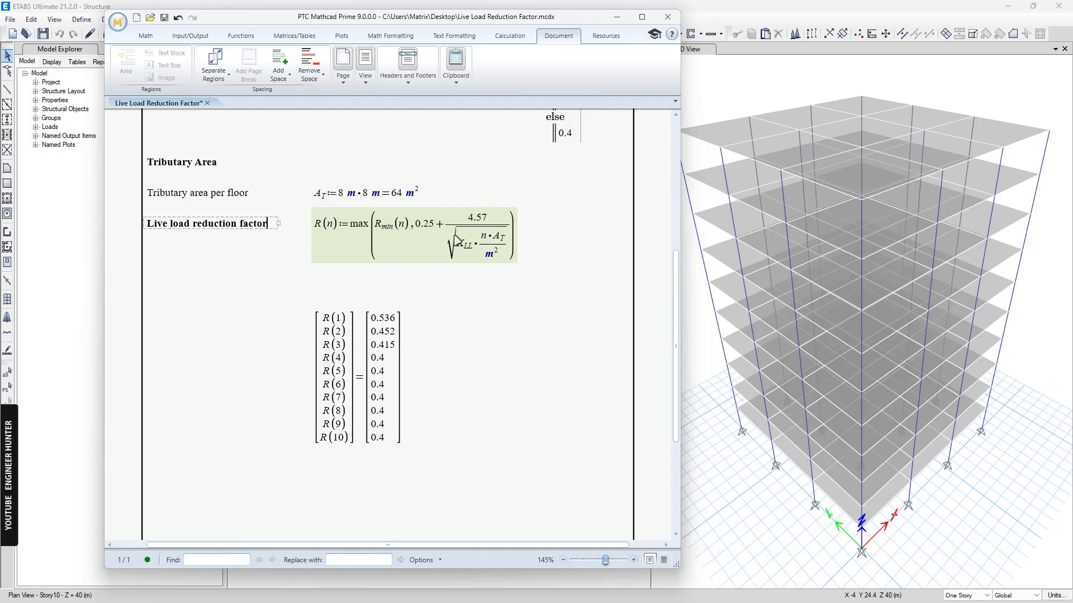
click(486, 241)
scroll(486, 241, up, 2)
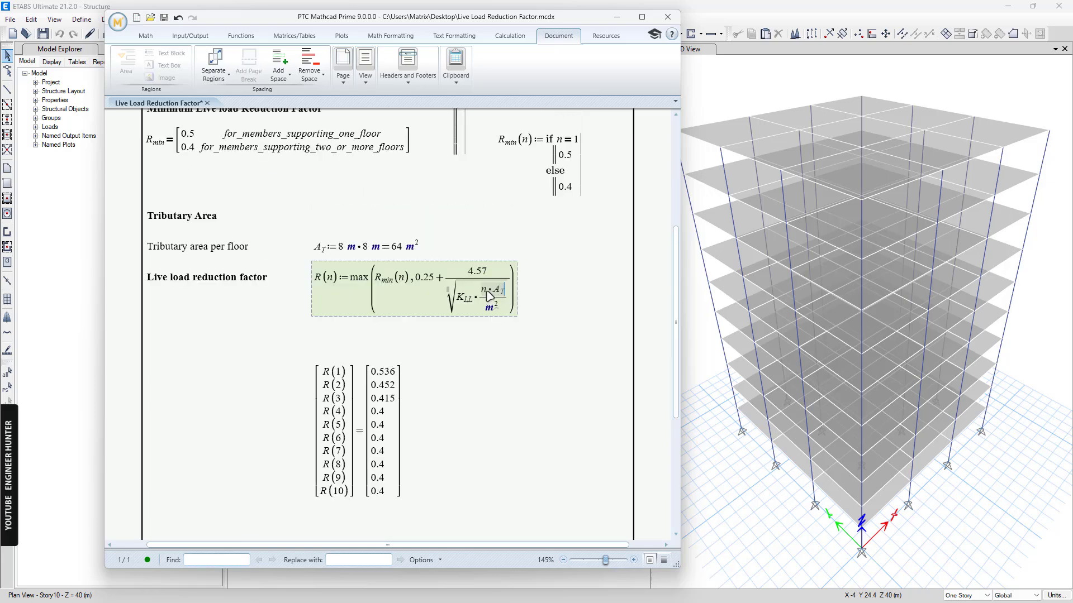
key(Left)
key(Left)
key(Left)
key(Left)
key(shift+Right)
key(shift+Right)
key(shift+Right)
click(481, 290)
click(540, 295)
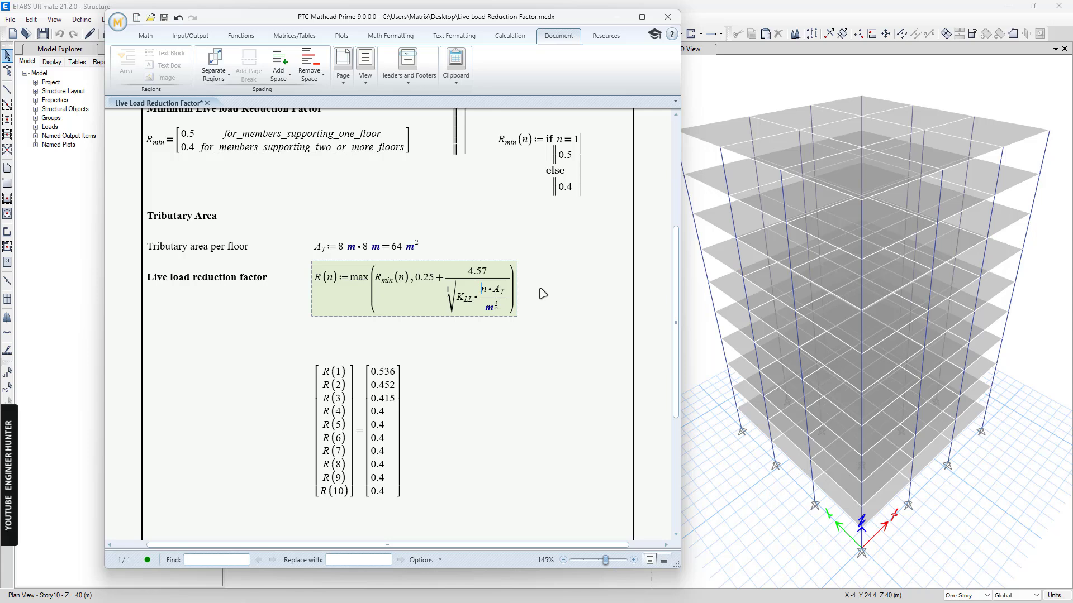
click(404, 284)
scroll(388, 283, up, 2)
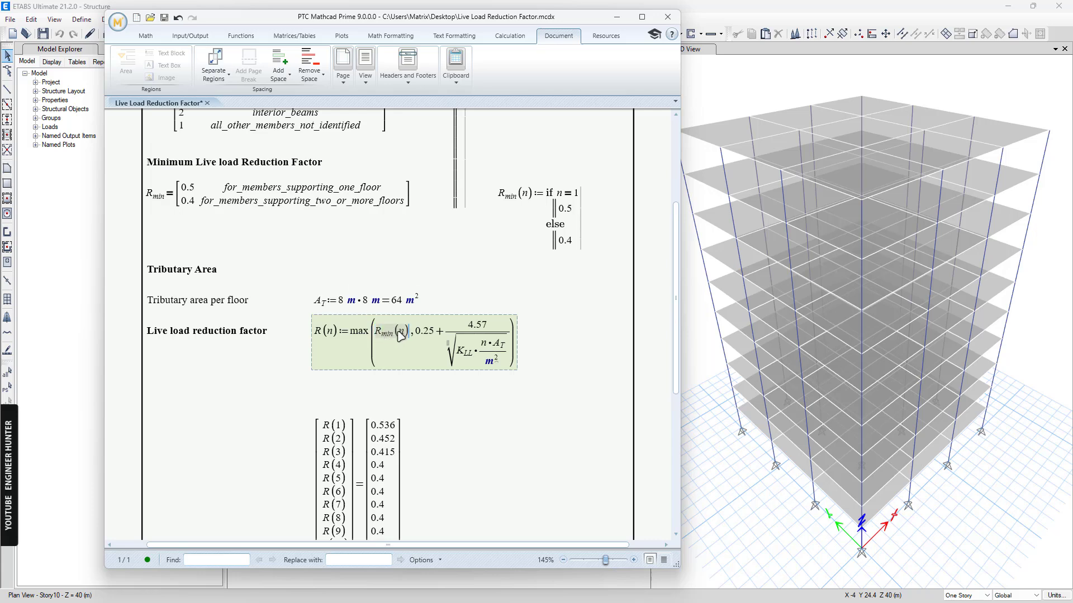
click(358, 333)
key(Right)
click(525, 287)
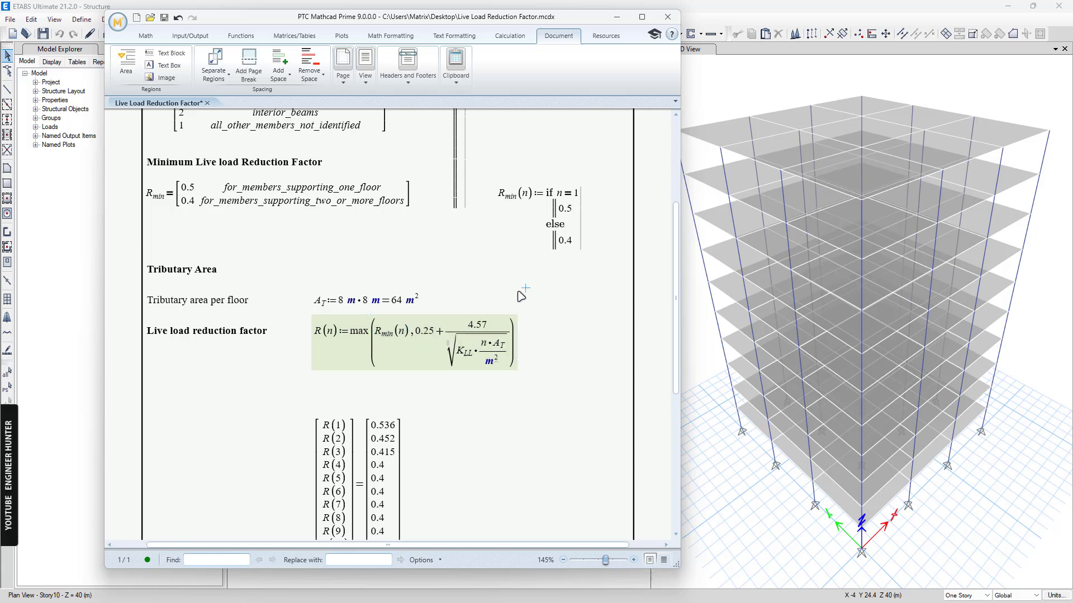
click(417, 333)
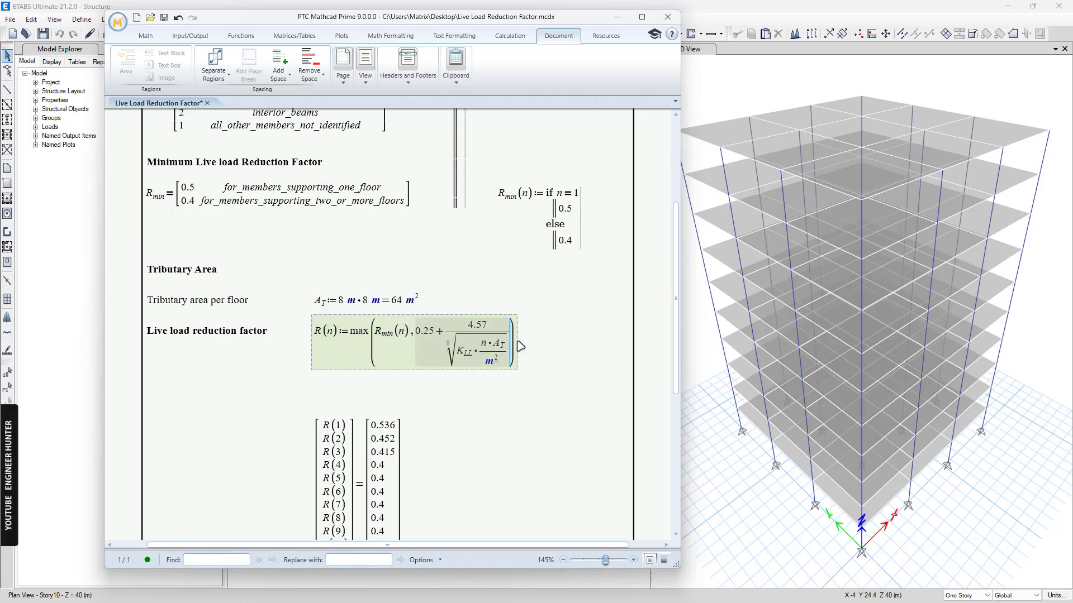
click(509, 303)
scroll(539, 307, down, 3)
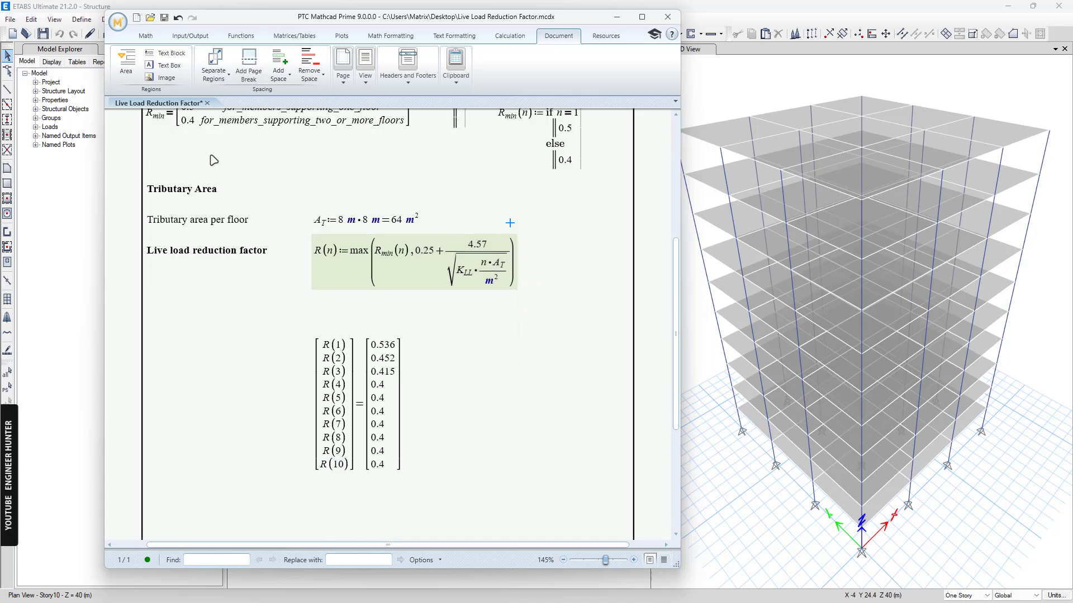
key(alt+Tab)
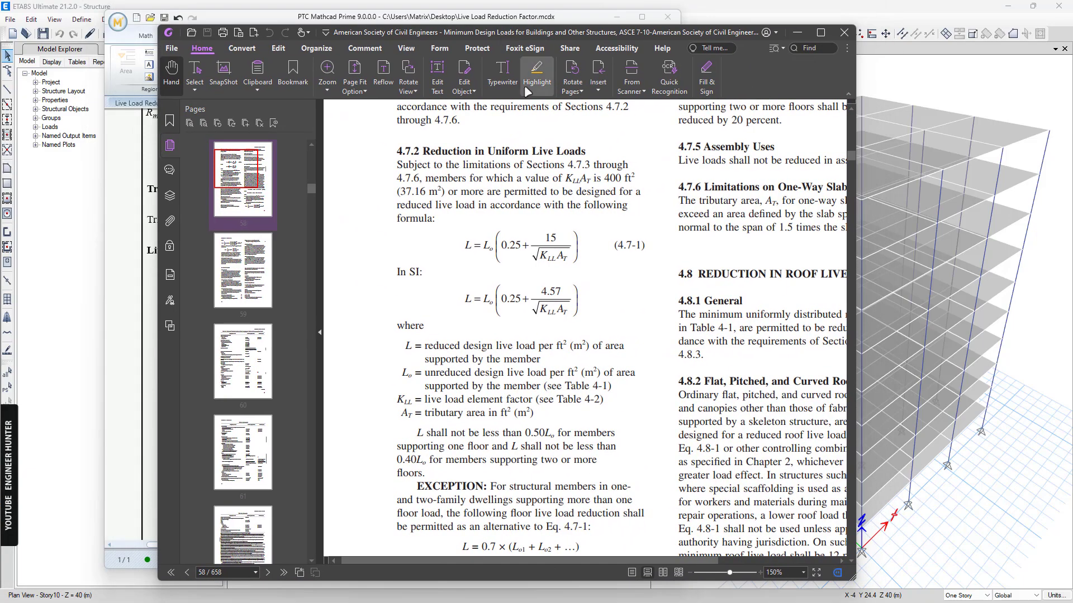
drag(466, 301, 476, 270)
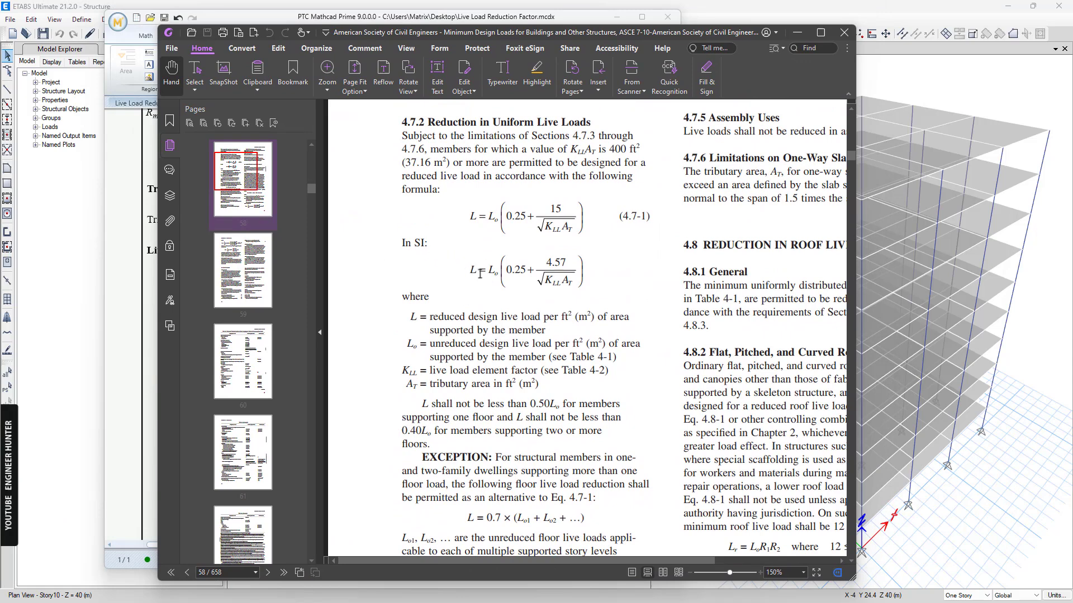
drag(468, 271, 414, 242)
click(498, 294)
Inspect Mathcad's R(n) matrix, 0.536 for R(1) down to 0.4, then return to ETABS
click(797, 32)
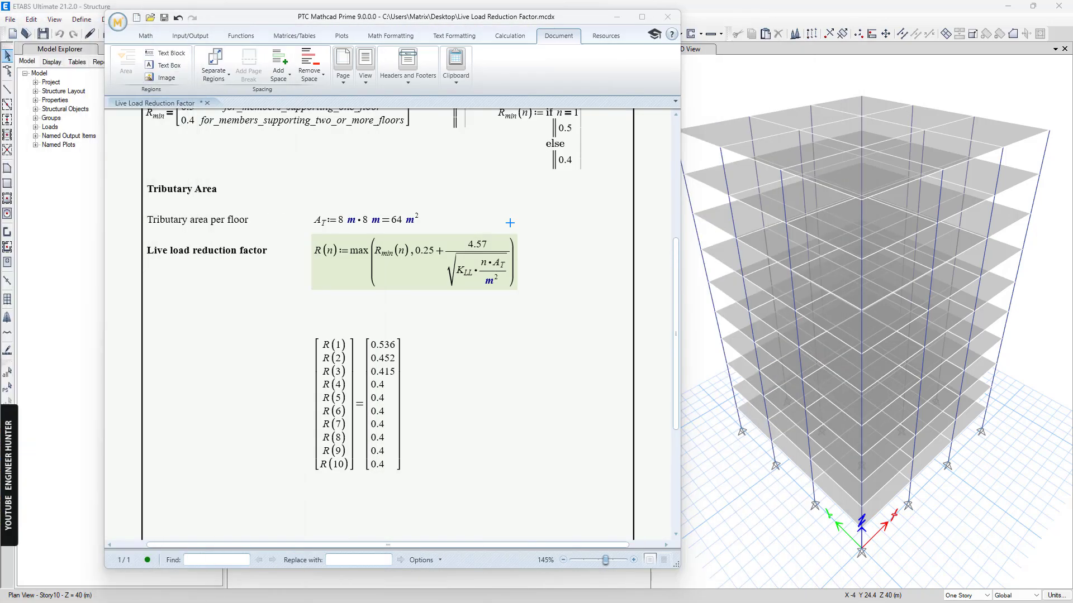
scroll(433, 287, down, 4)
drag(450, 343, 432, 300)
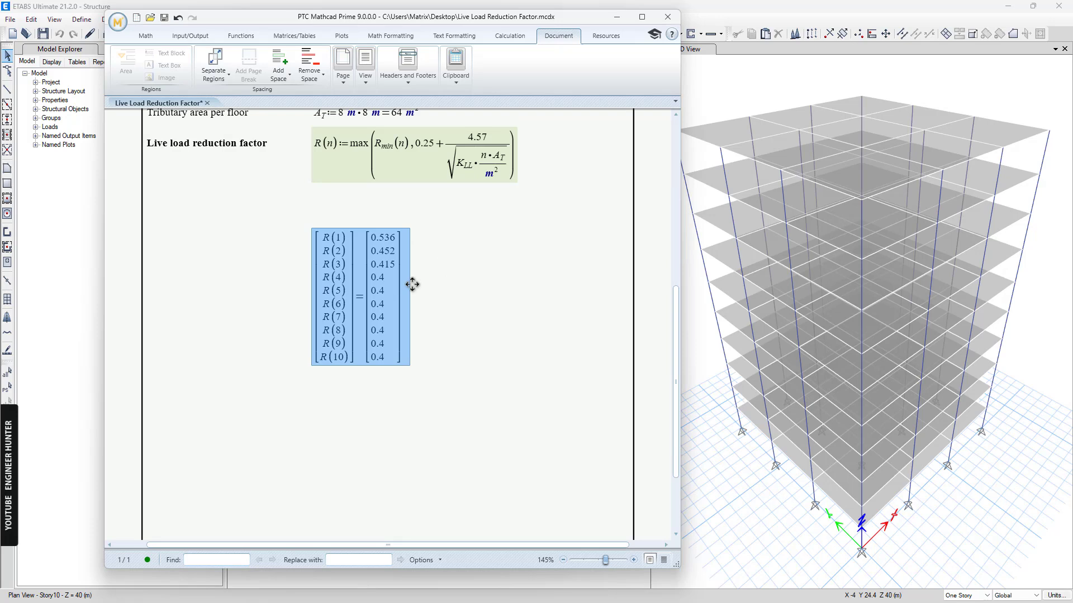
click(448, 315)
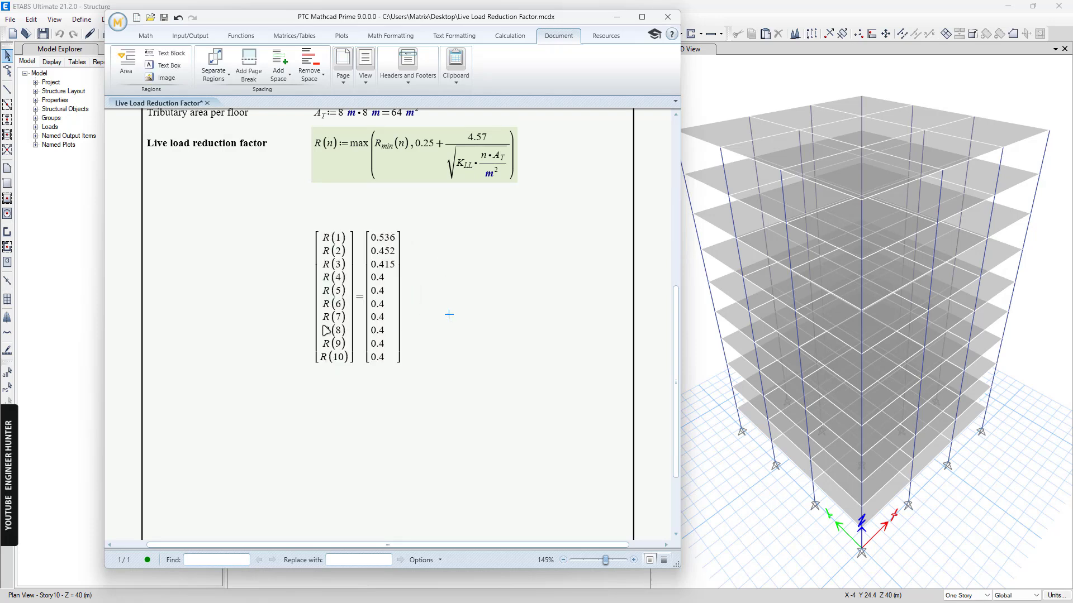
click(384, 359)
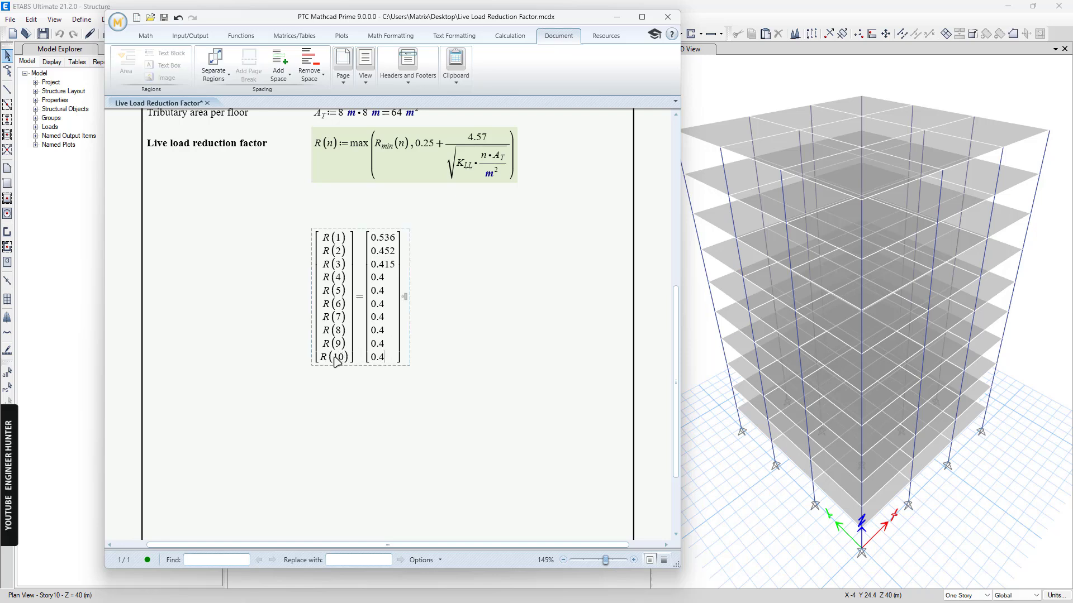
click(367, 363)
click(376, 360)
click(495, 315)
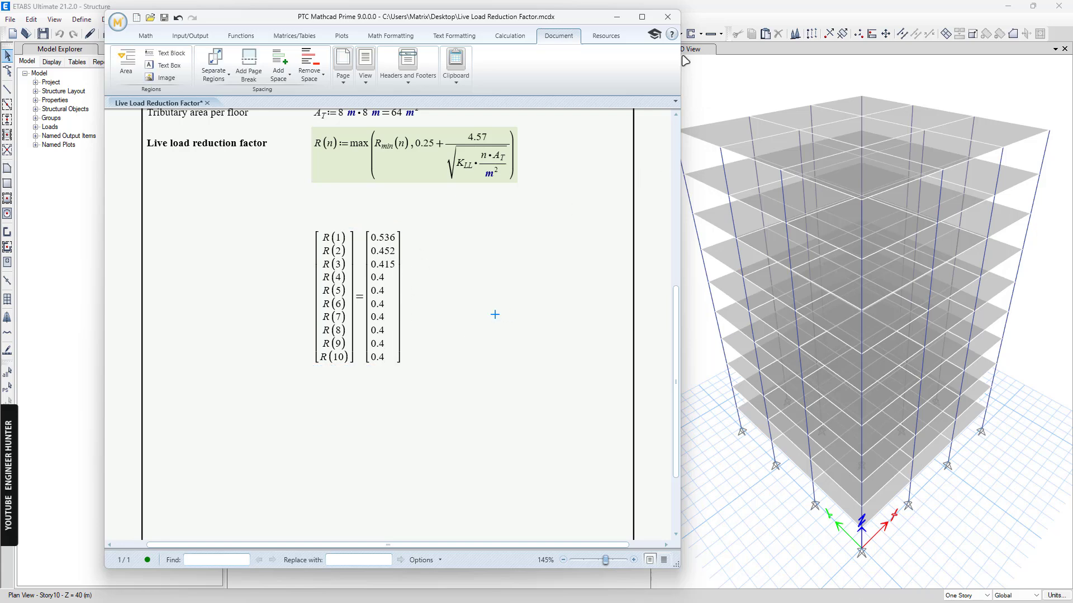
scroll(584, 125, up, 10)
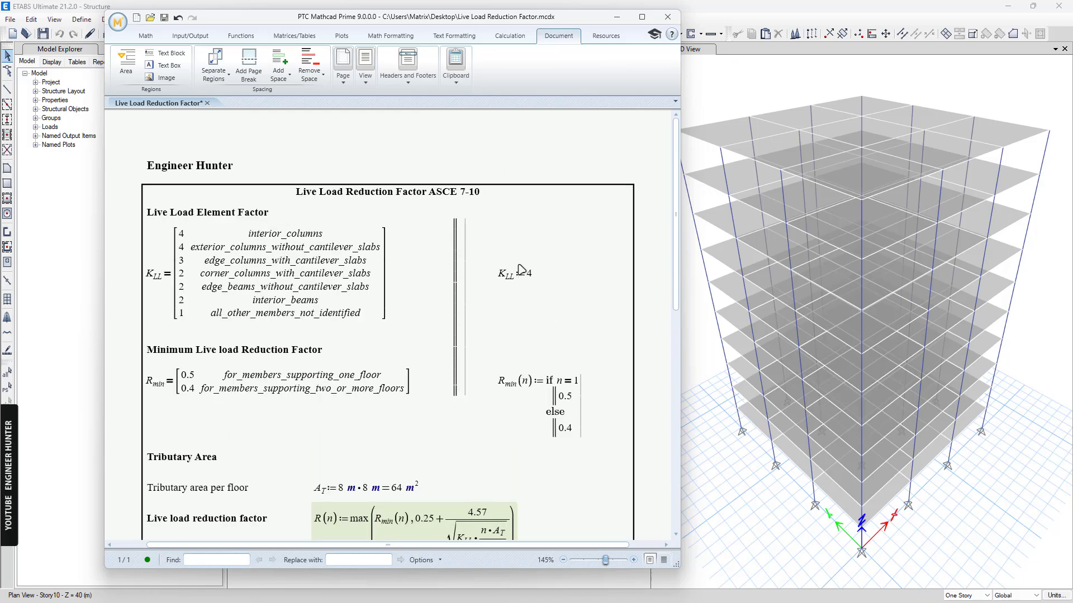
click(703, 105)
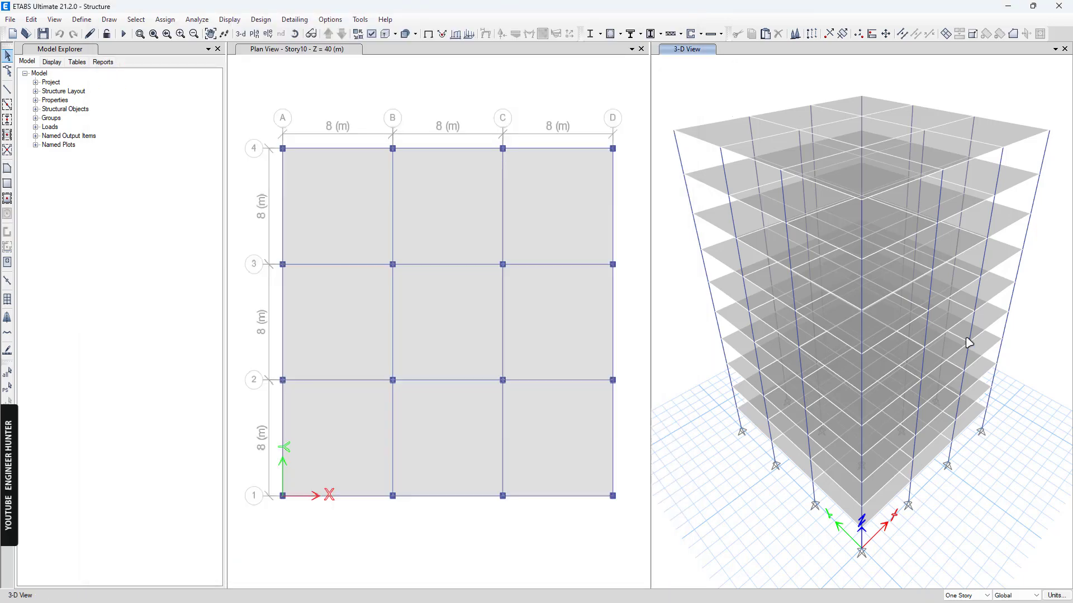
shift+middle_drag(855, 156, 840, 118)
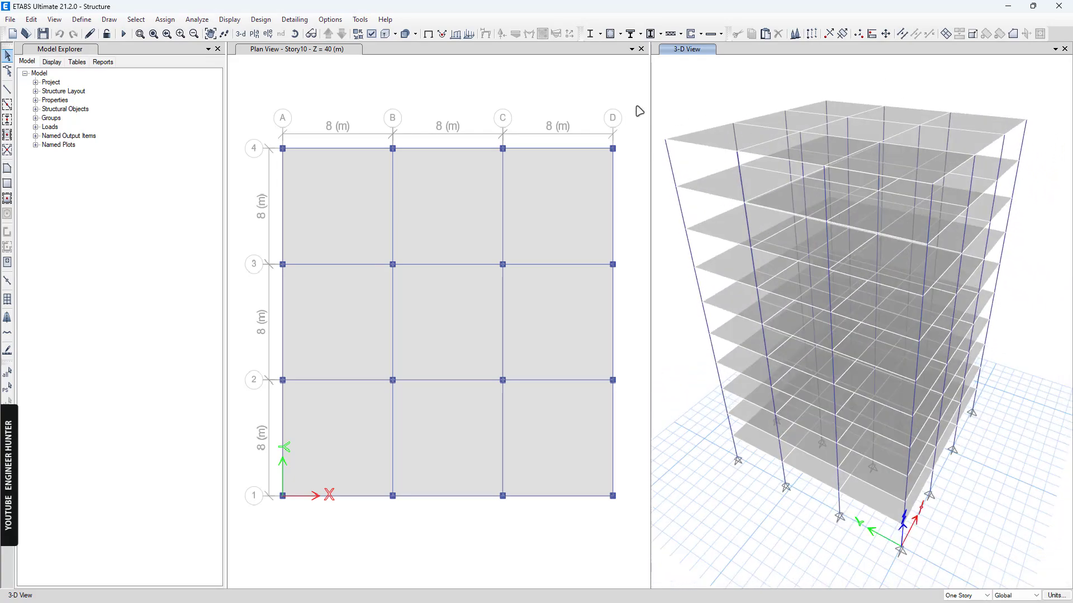
click(558, 98)
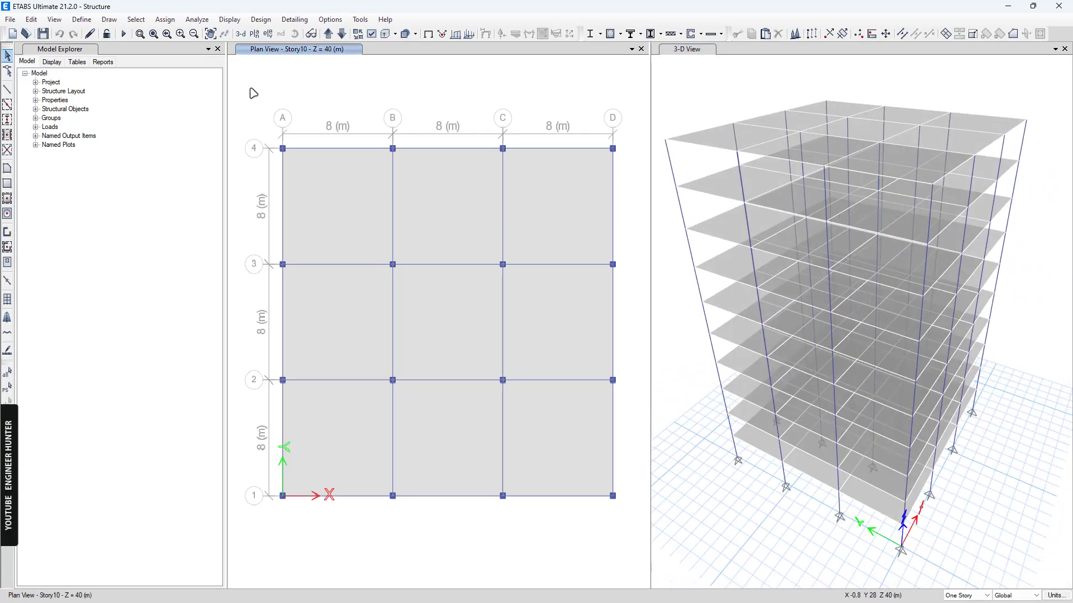
click(82, 19)
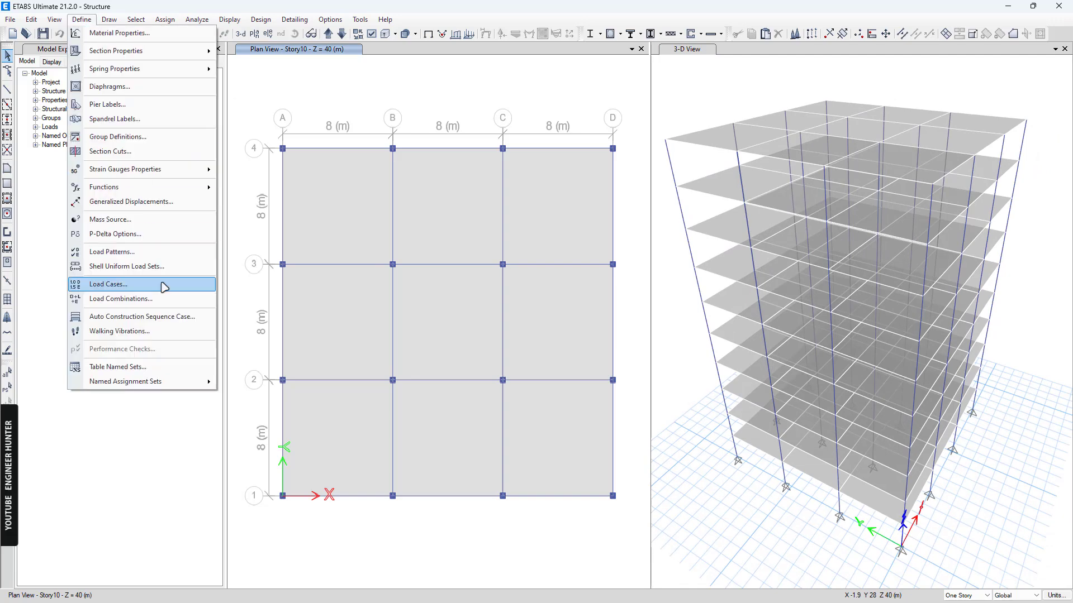
click(114, 253)
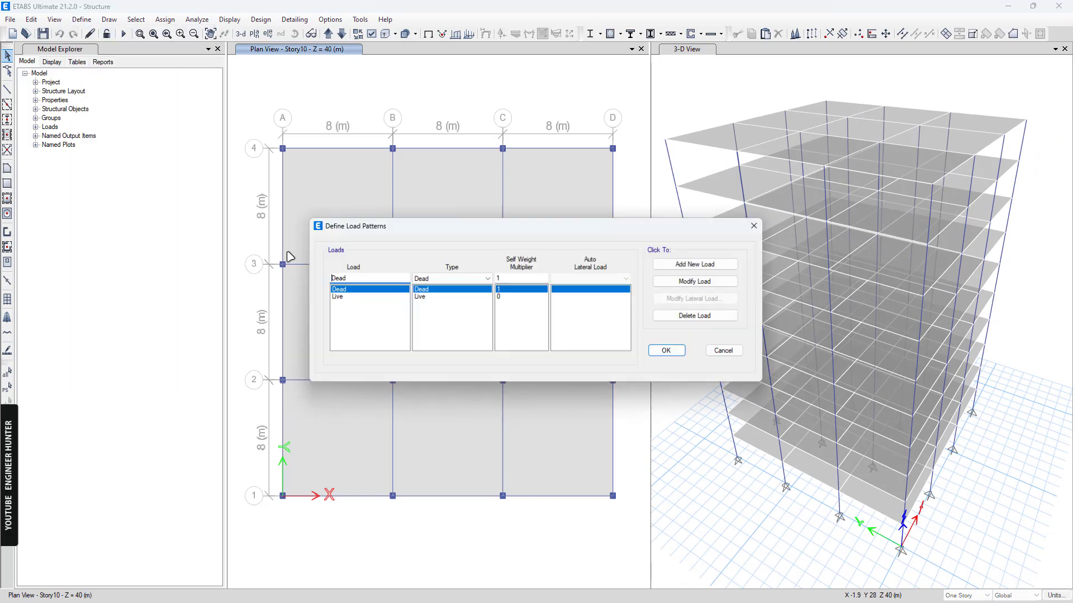
click(342, 297)
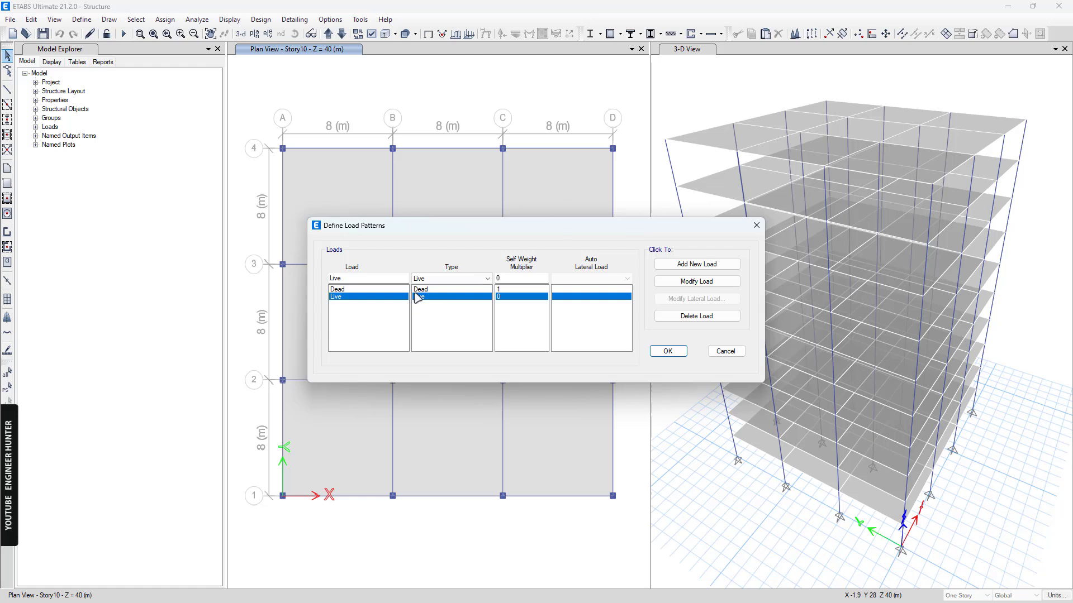
click(432, 279)
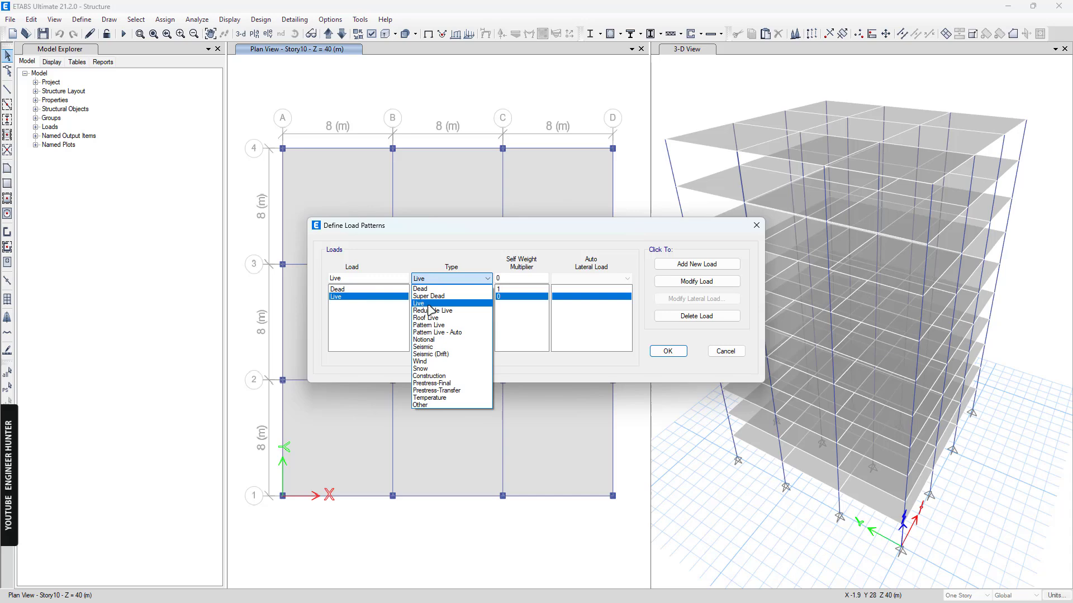
click(607, 252)
click(668, 350)
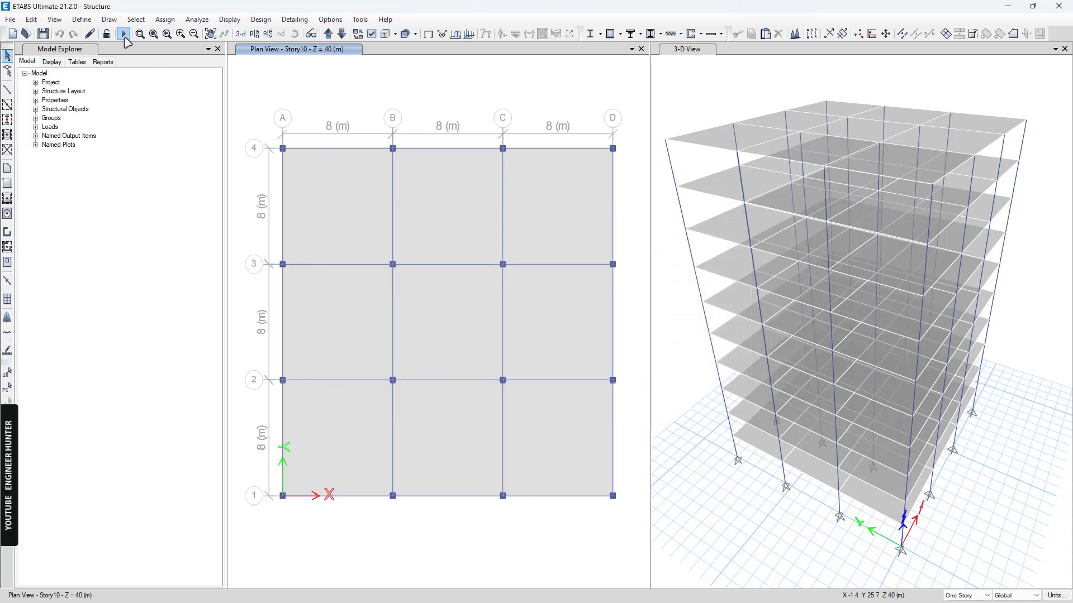
click(81, 19)
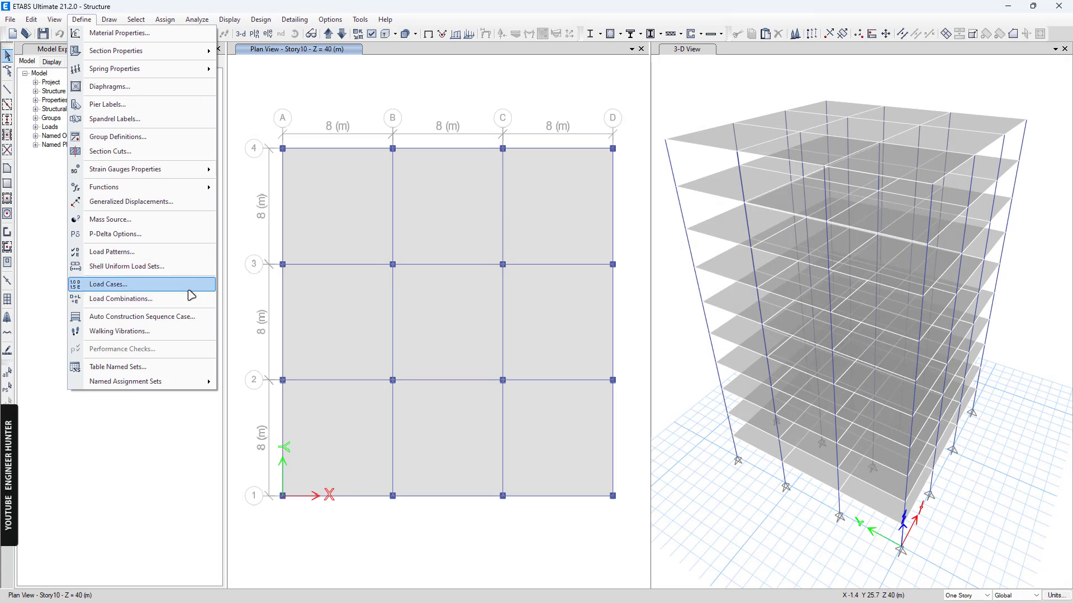
Confirm ETABS live load reduction factors use the ASCE7-10 tributary area method, then switch to Mathcad
click(261, 20)
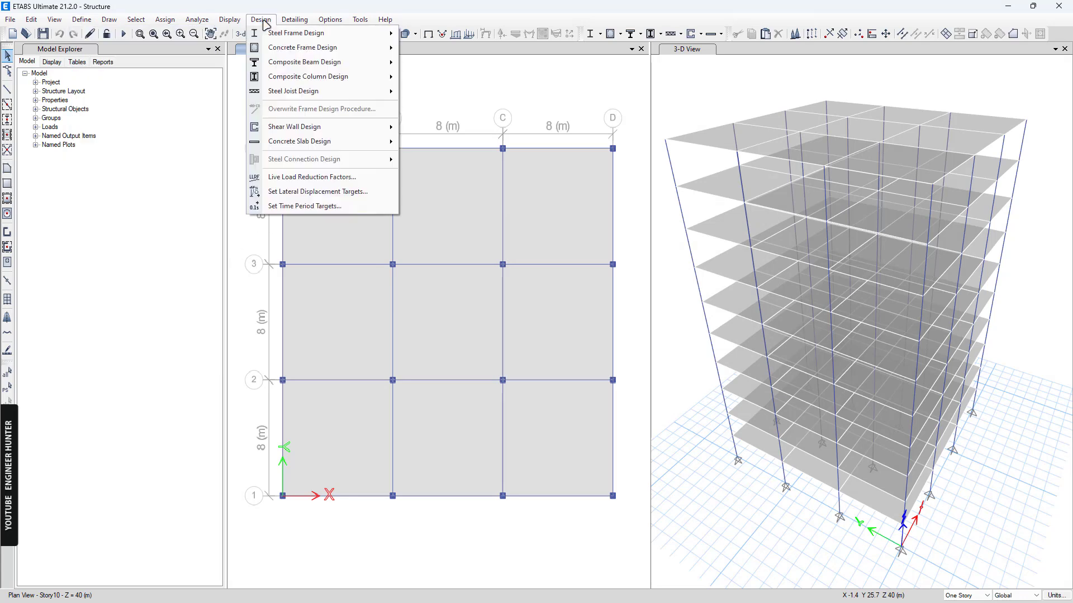
click(356, 179)
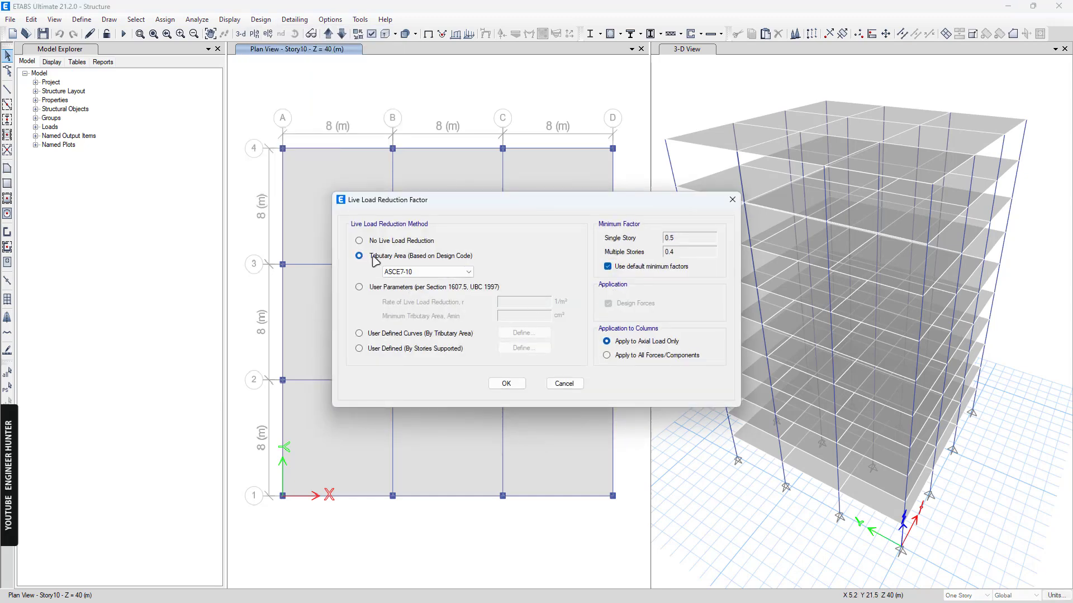
click(414, 272)
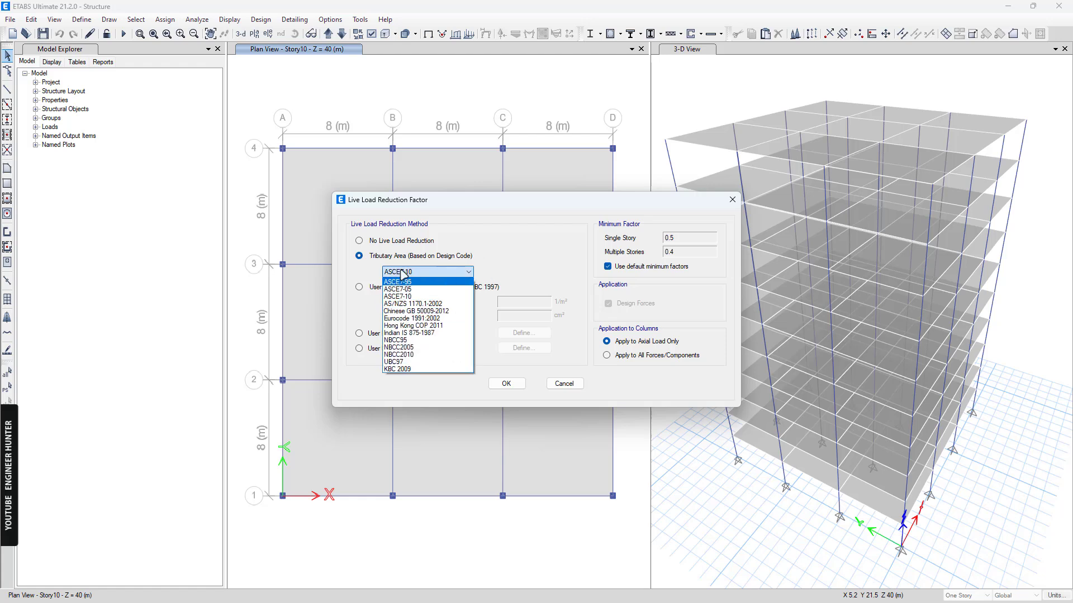
click(491, 268)
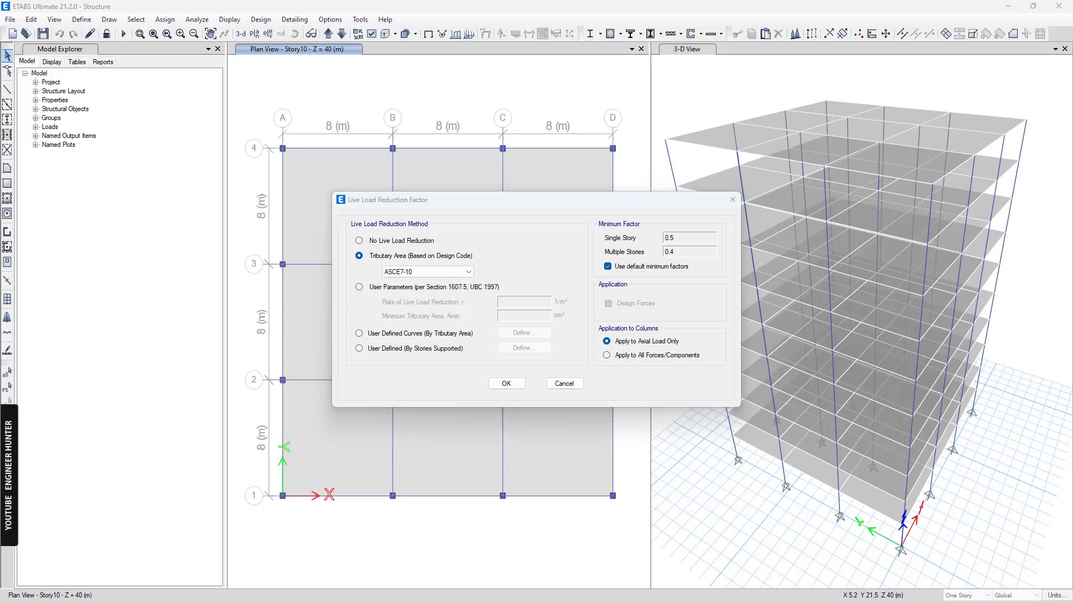
key(alt+Tab)
Compare Mathcad's Rmin(n) minimums of 0.5 and 0.4 with the ETABS reduction dialog
scroll(539, 248, down, 3)
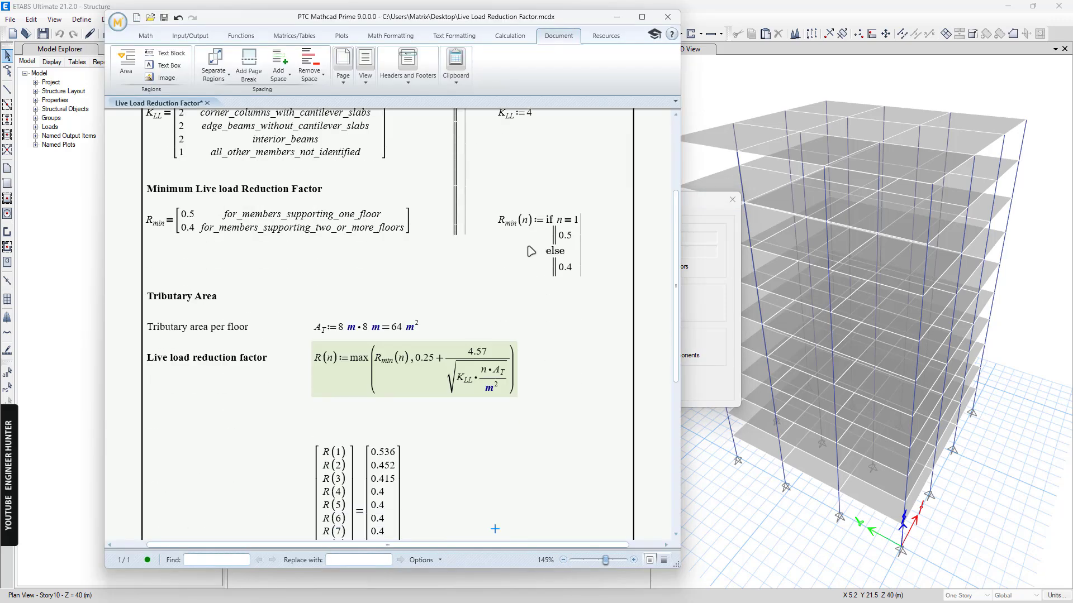
click(327, 254)
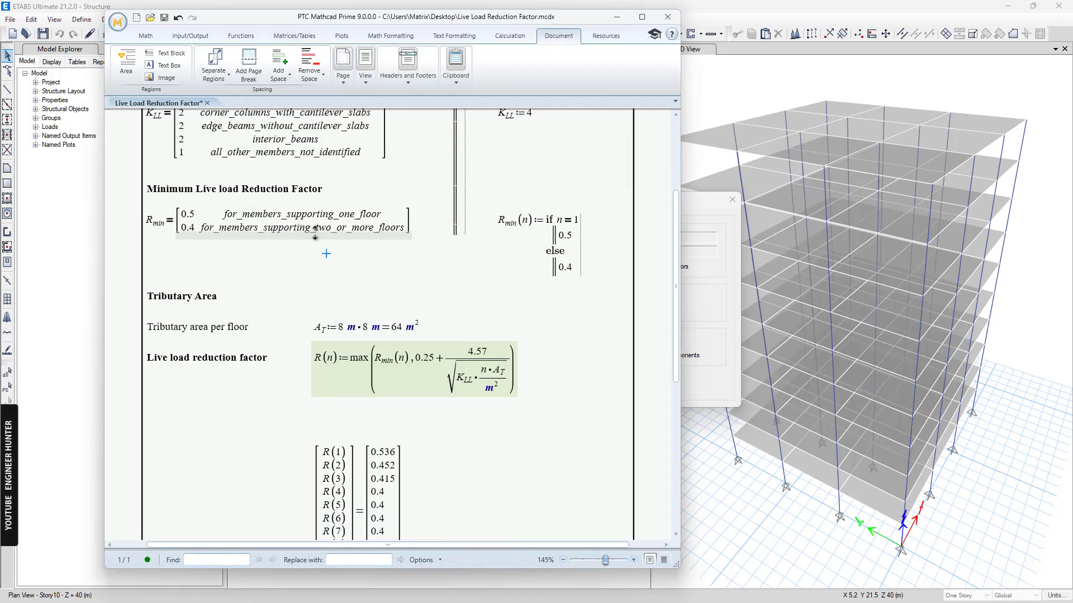
drag(528, 299, 598, 210)
click(602, 207)
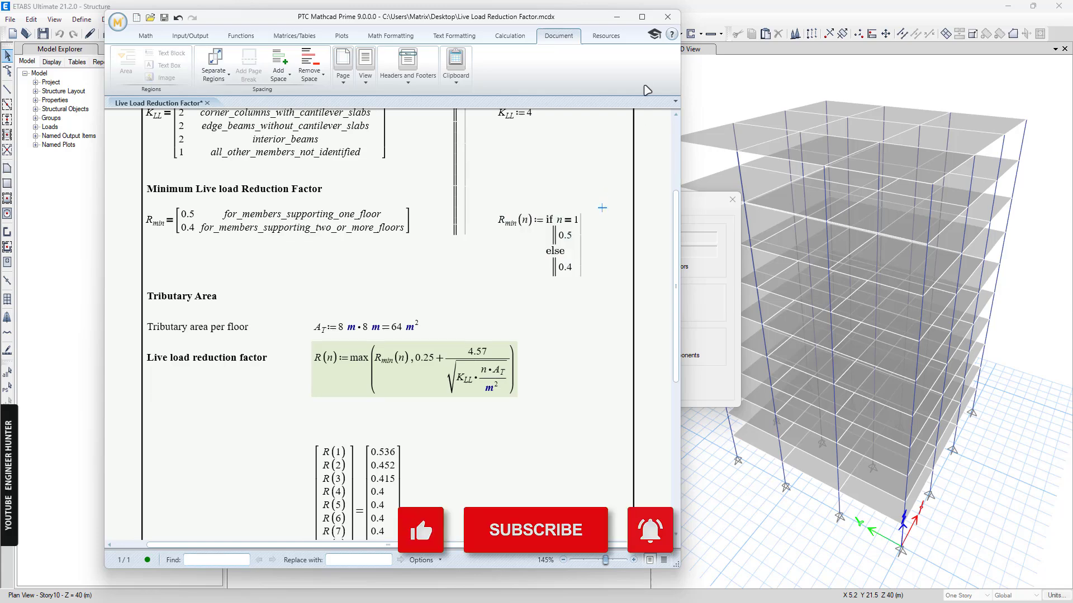
click(617, 17)
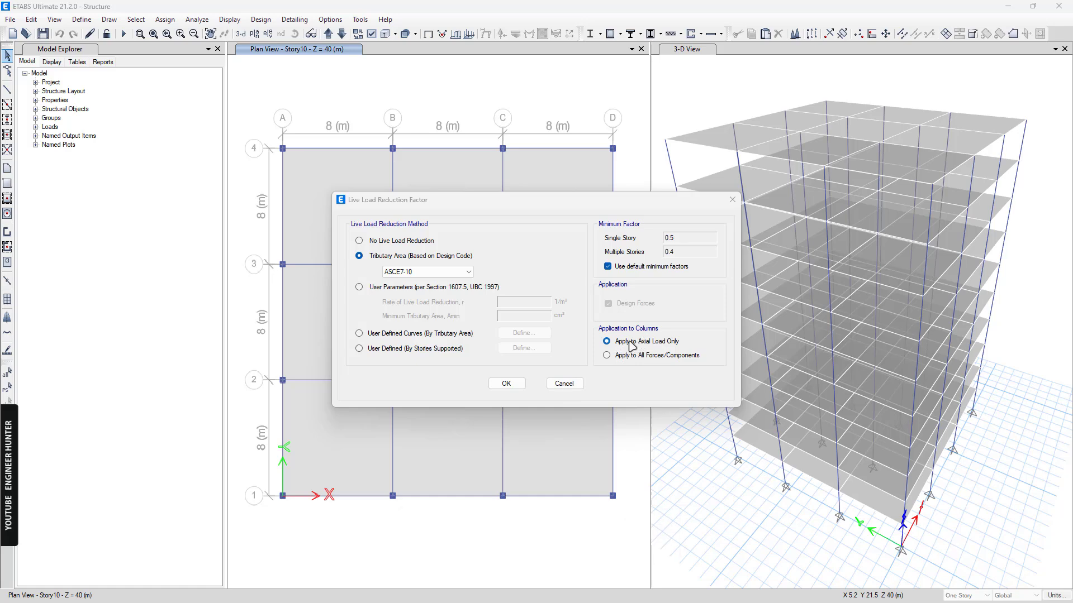
Accept the ASCE7-10 reduction settings and run the analysis of the 10-storey model
click(506, 384)
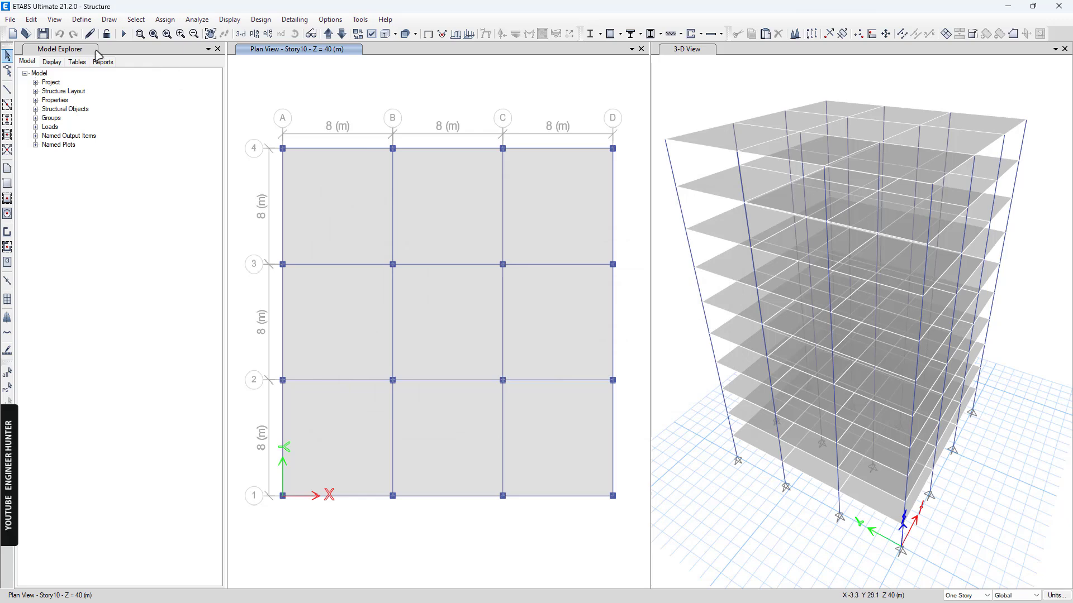
click(122, 35)
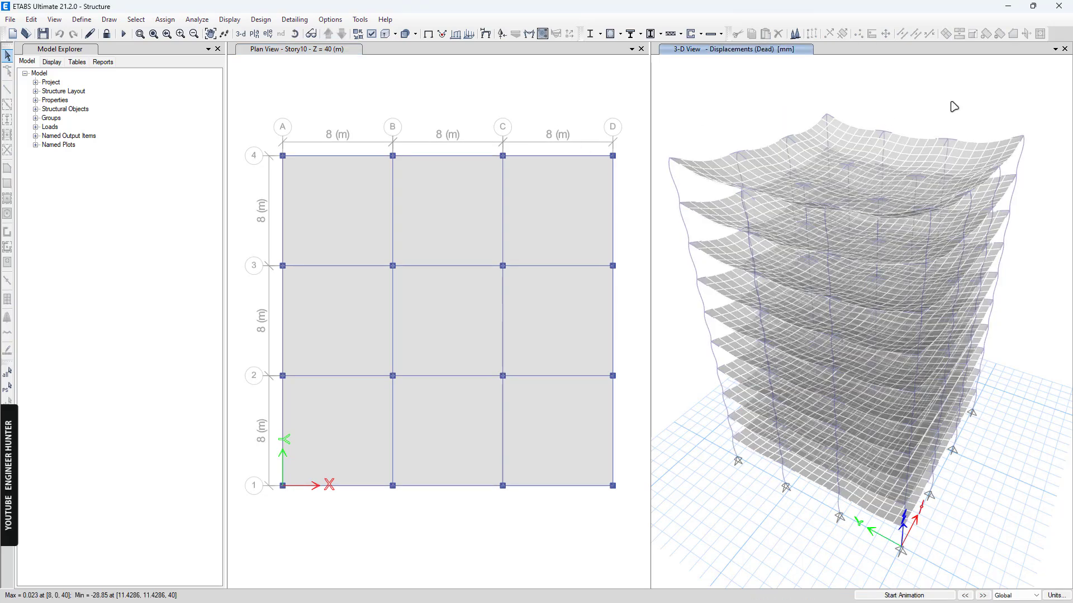
Show the undeformed tower in a single 3-D view window
click(428, 35)
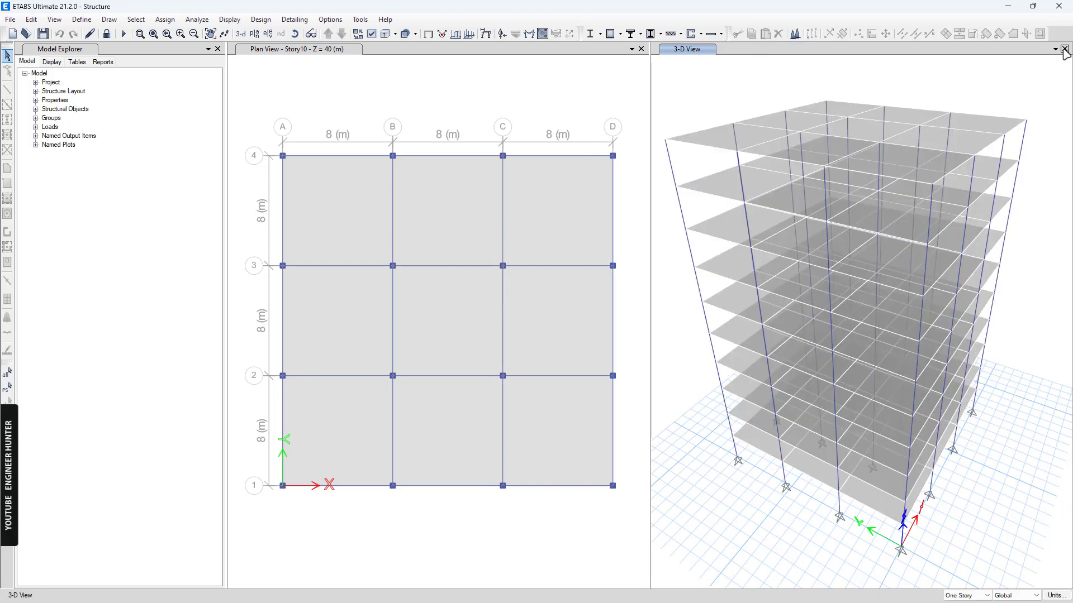
click(1065, 48)
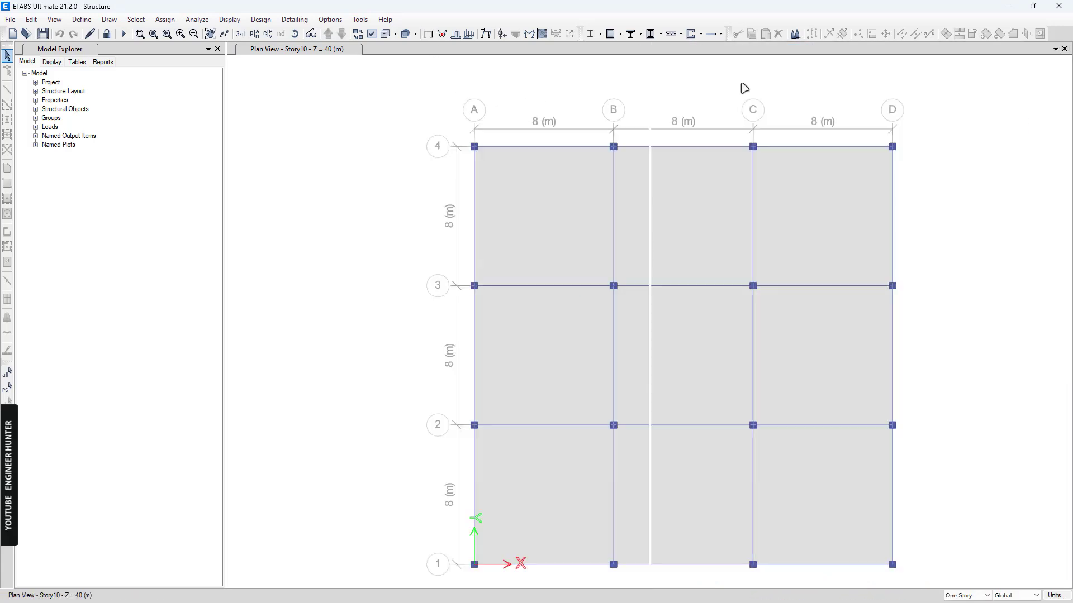
click(241, 34)
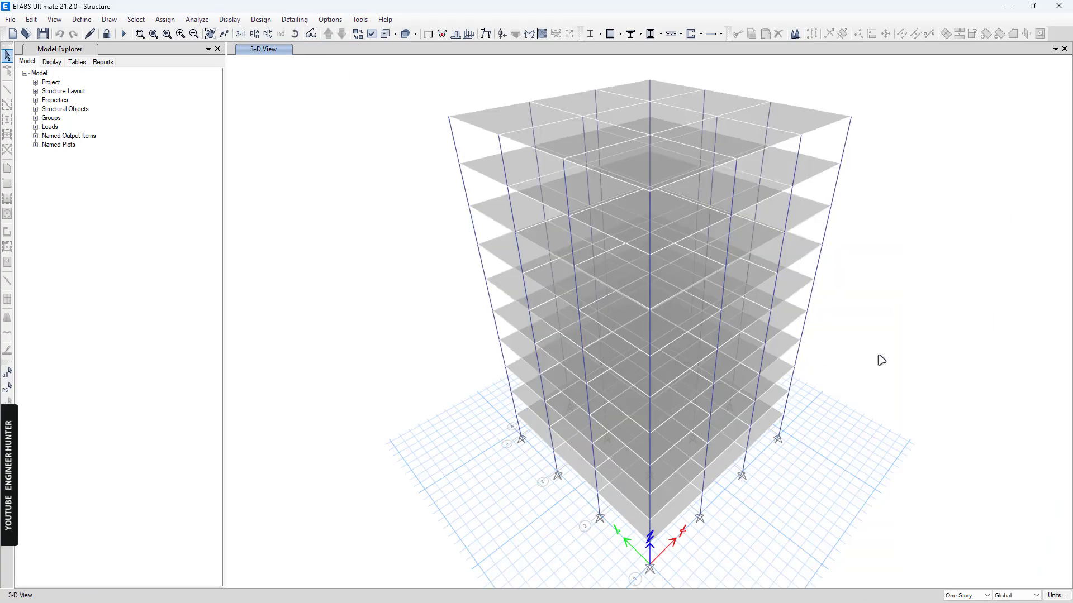
shift+middle_drag(881, 360, 622, 196)
scroll(581, 134, up, 3)
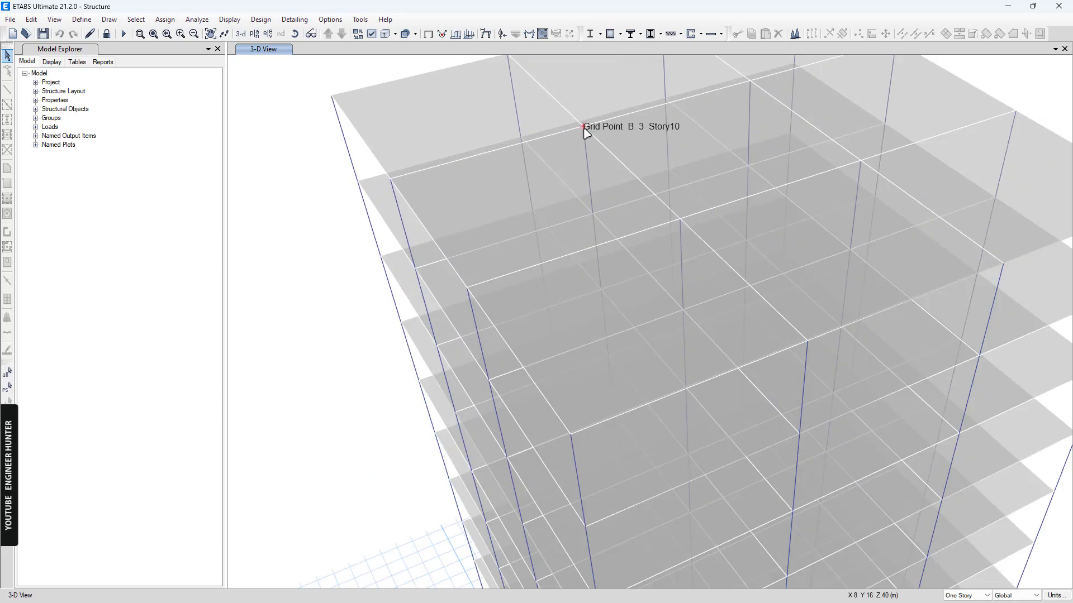
scroll(587, 168, down, 5)
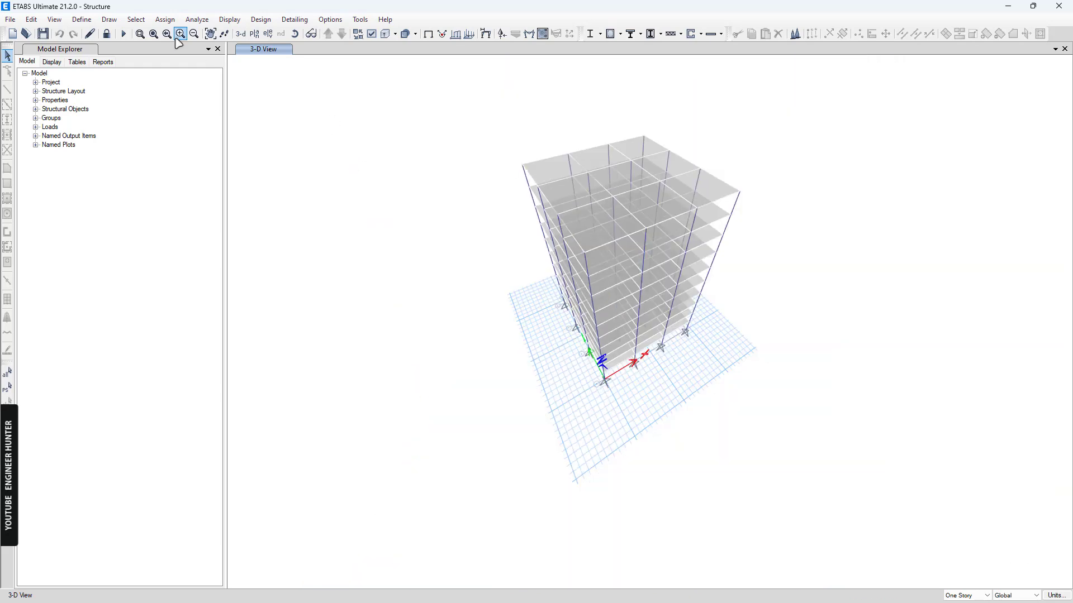
Set the 3-D view to a straight top-down direction with aperture 0
click(254, 34)
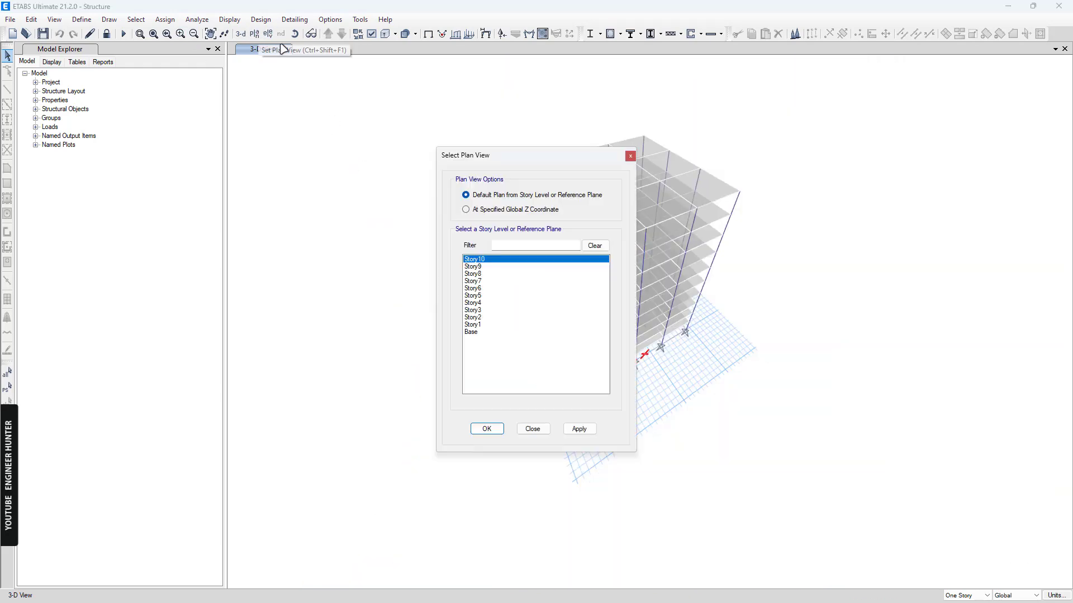
click(629, 157)
click(82, 19)
click(54, 20)
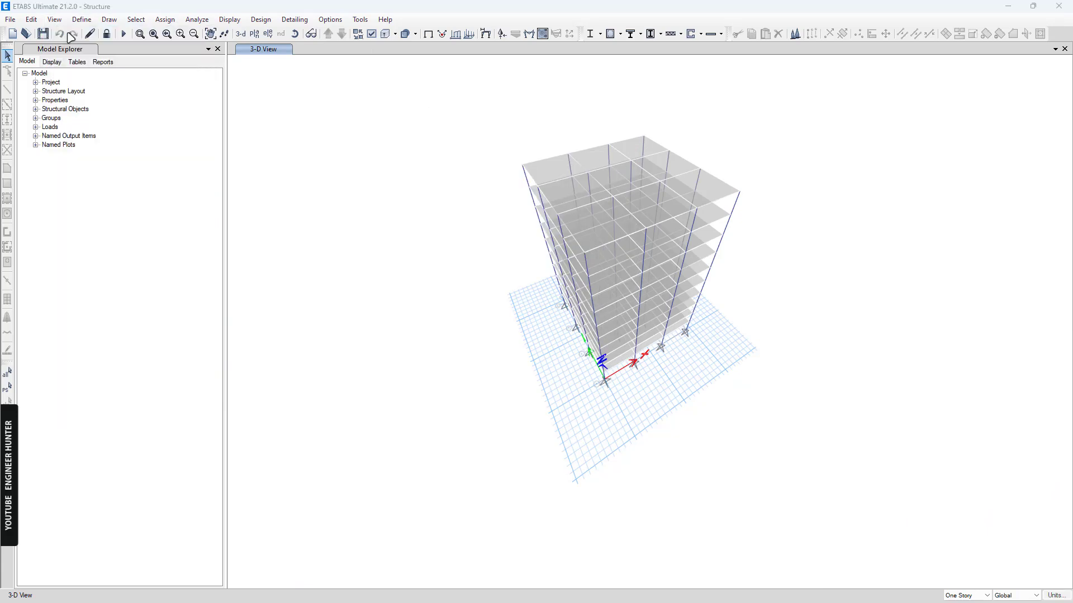
click(598, 332)
drag(494, 364, 420, 371)
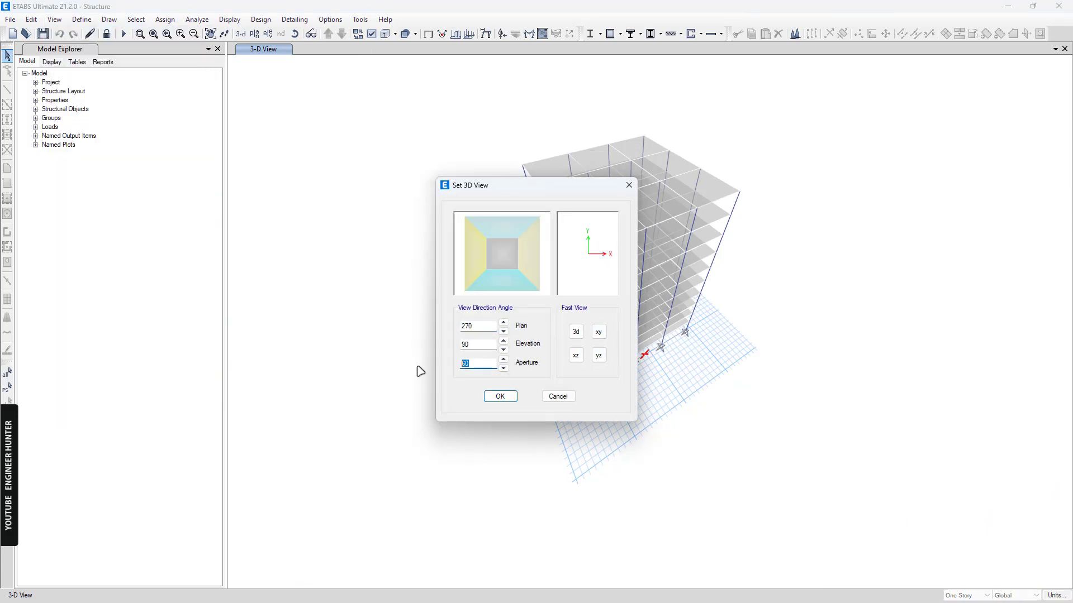
text(0)
click(500, 396)
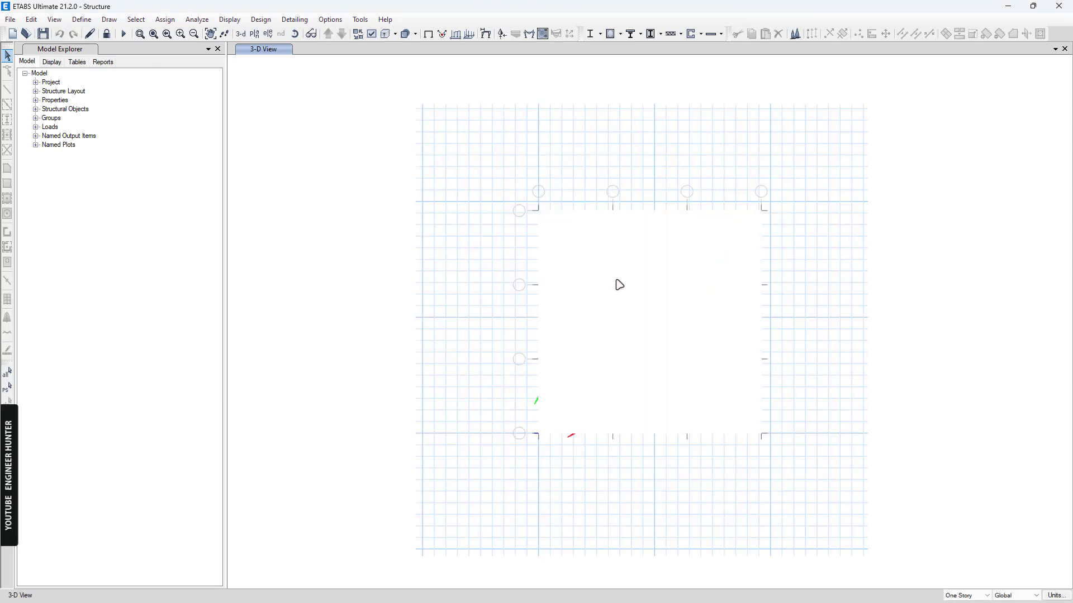
Show only the selected ten-storey column and view it in 3-D from a lower angle
key(ctrl+a)
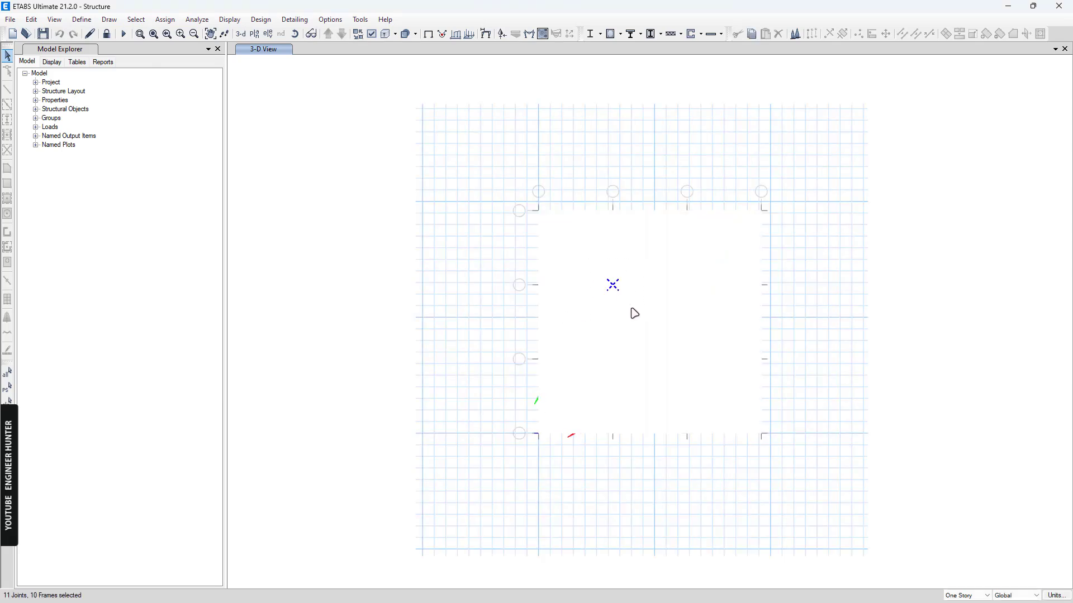
right_click(513, 121)
click(537, 183)
click(240, 33)
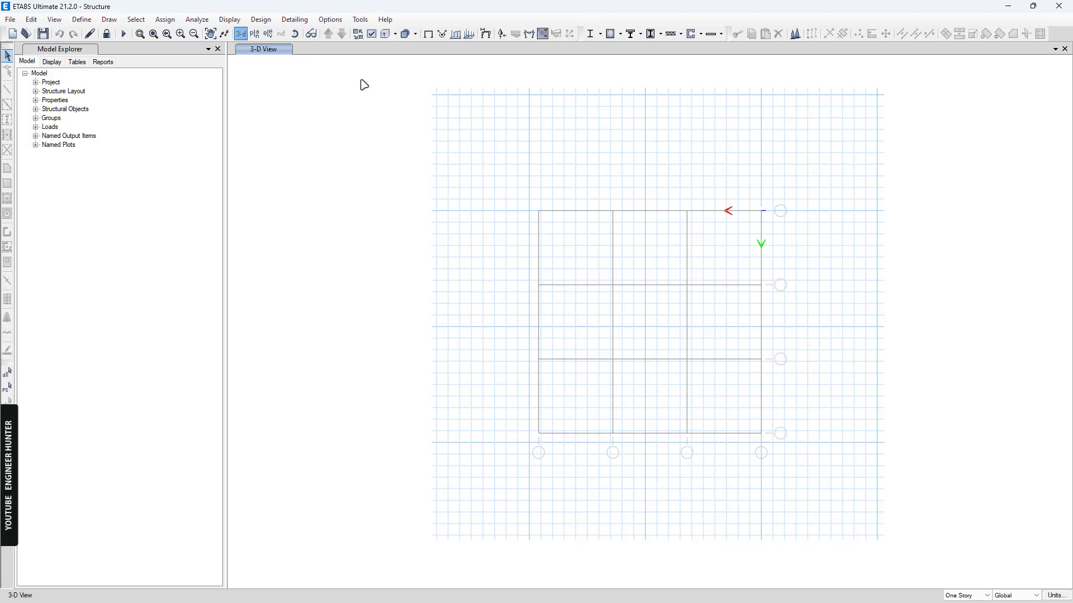
shift+middle_drag(671, 302, 677, 329)
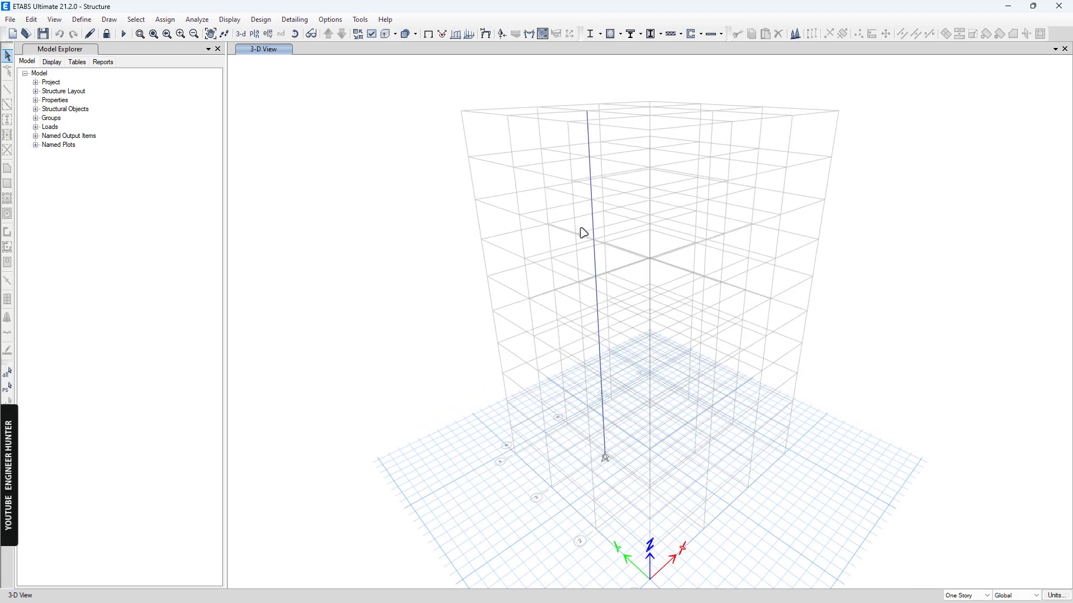
Hide the grid system lines and pan the view so the lone column sits further right
right_click(833, 173)
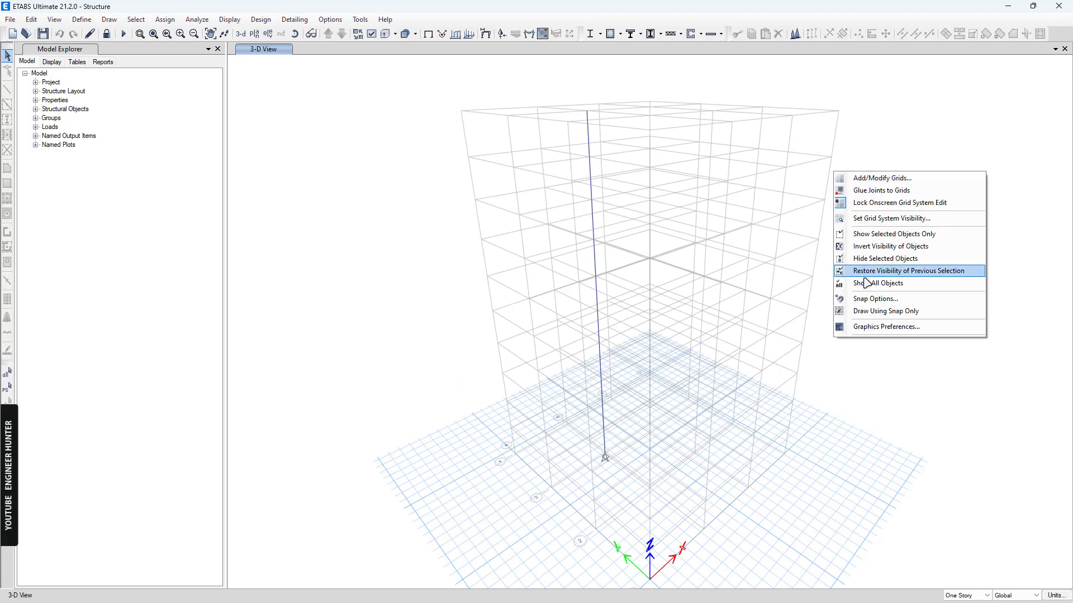
click(893, 218)
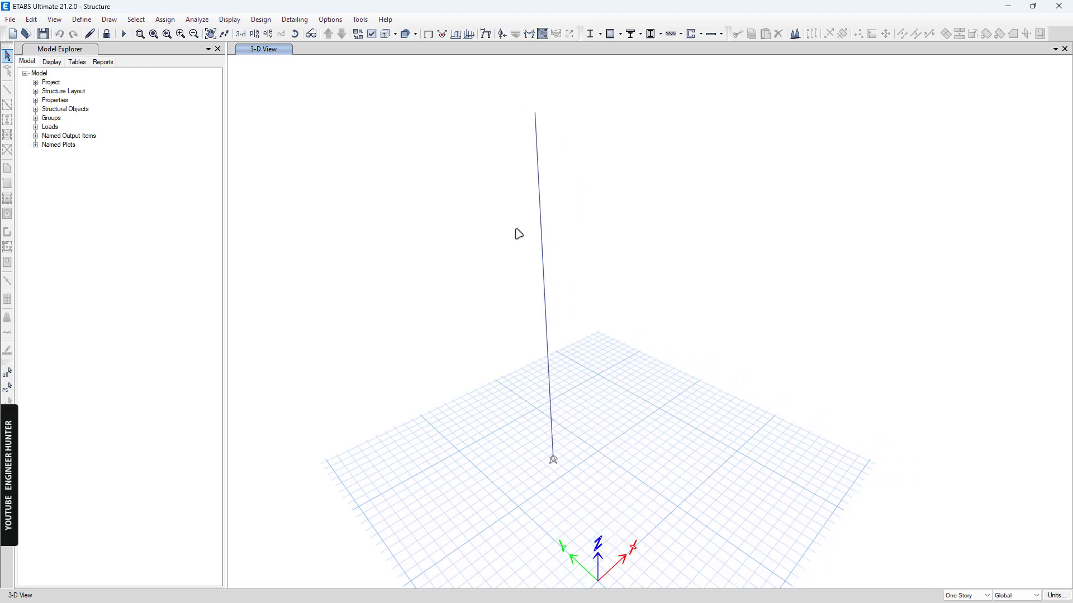
middle_drag(480, 205, 510, 213)
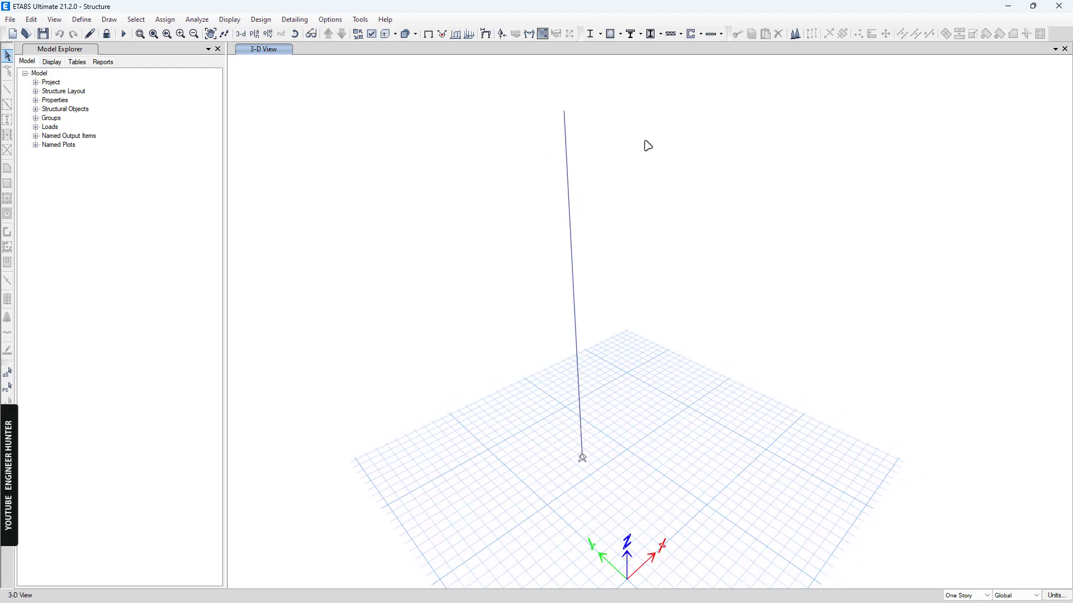
click(621, 34)
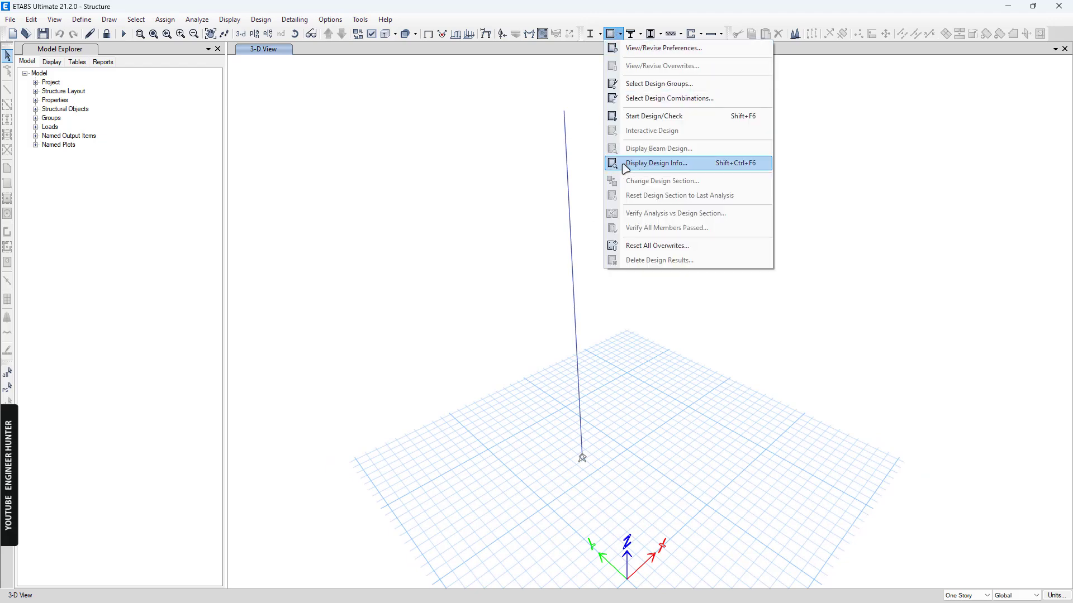
Display live load reduction factors on the column: 0.532, 0.453, 0.416, down to 0.400
click(673, 164)
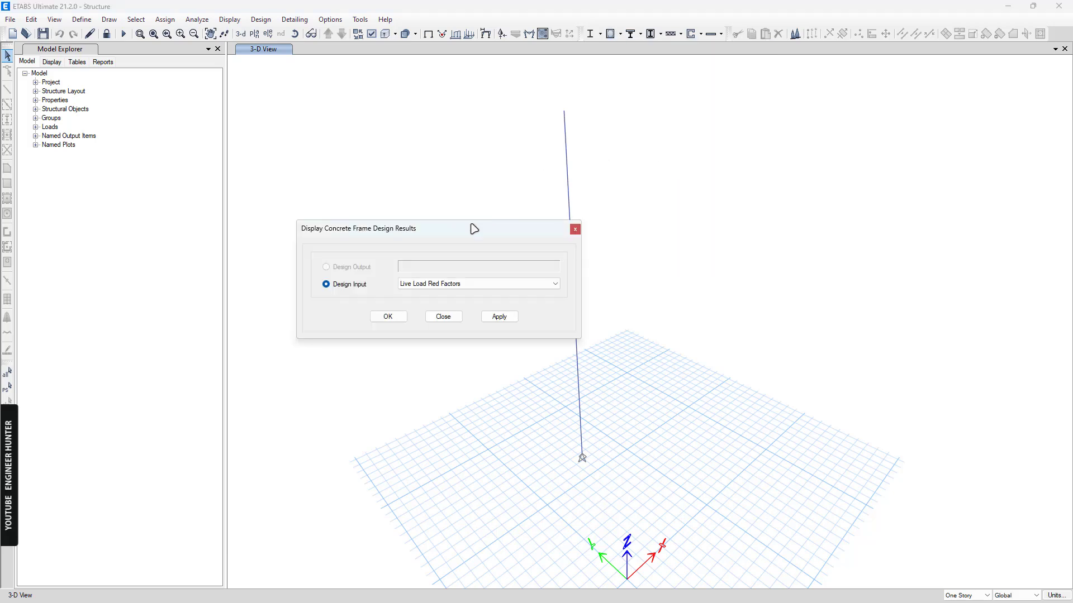
drag(474, 229, 400, 75)
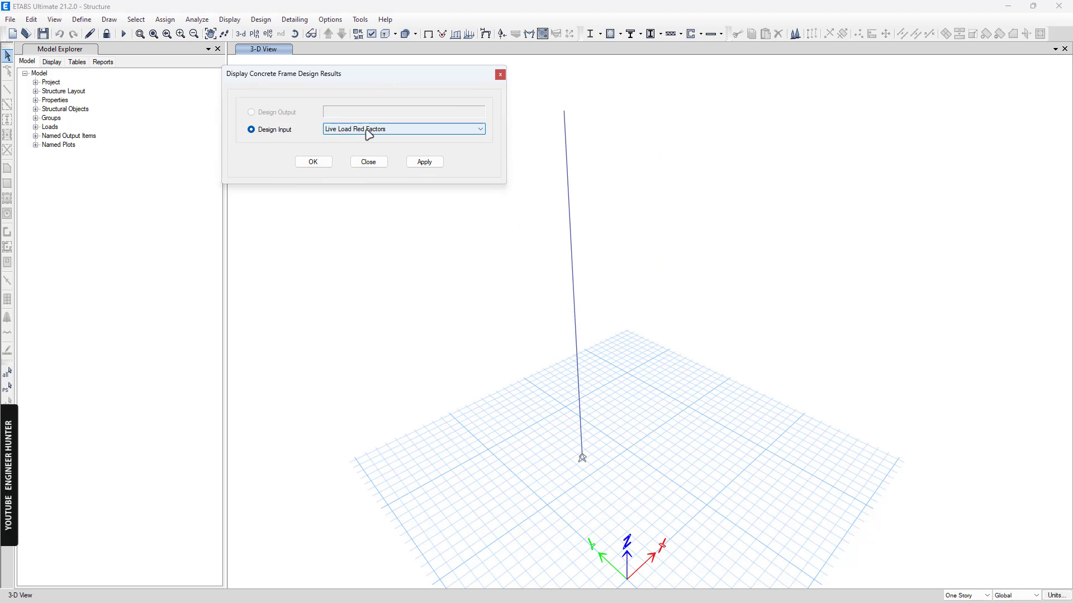
click(423, 164)
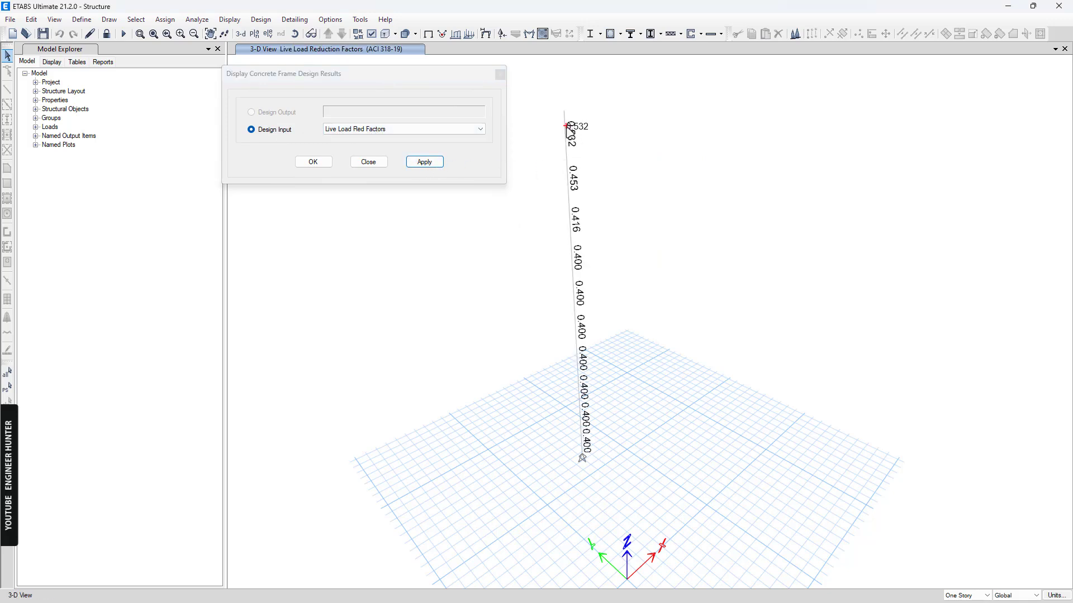
mouse_move(574, 206)
shift+middle_drag(593, 378, 597, 287)
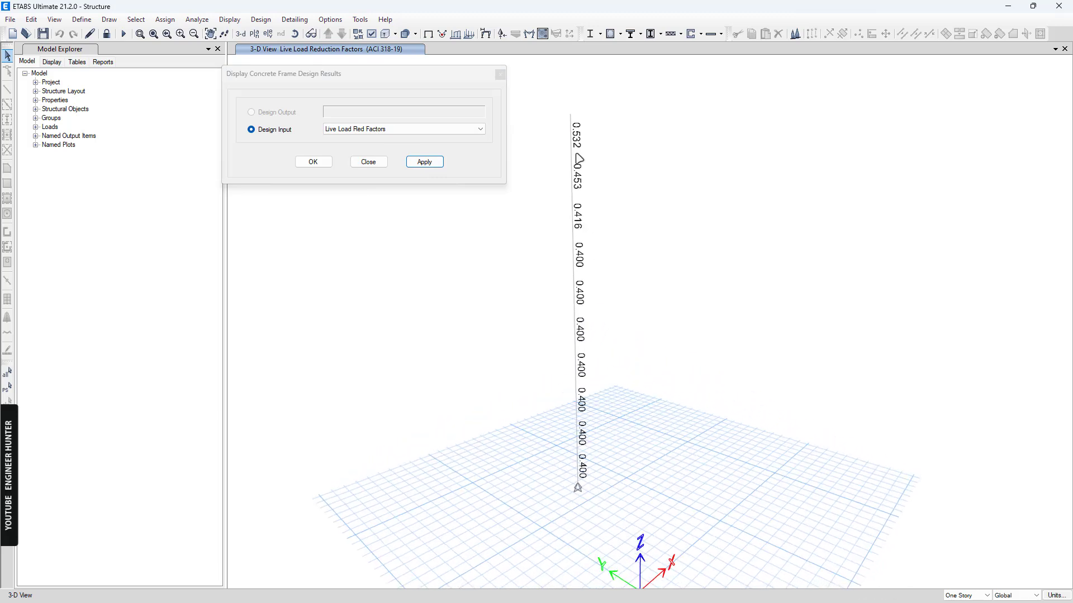
drag(436, 81, 453, 87)
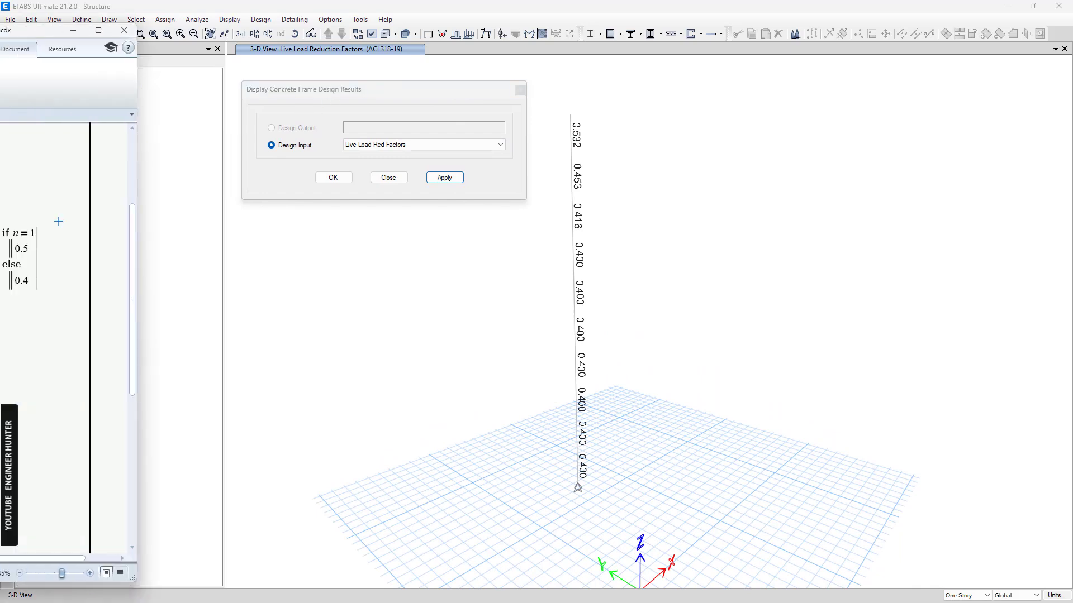
Review the K_LL factor of 4 for interior columns in the Mathcad worksheet
drag(0, 18, 362, 21)
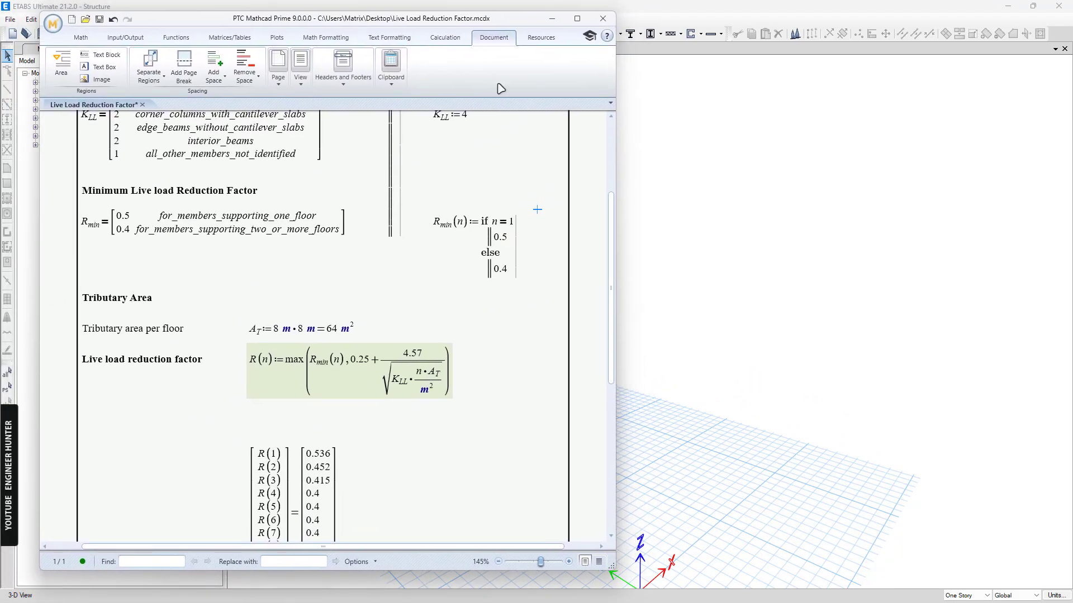
scroll(387, 226, up, 5)
scroll(916, 244, down, 3)
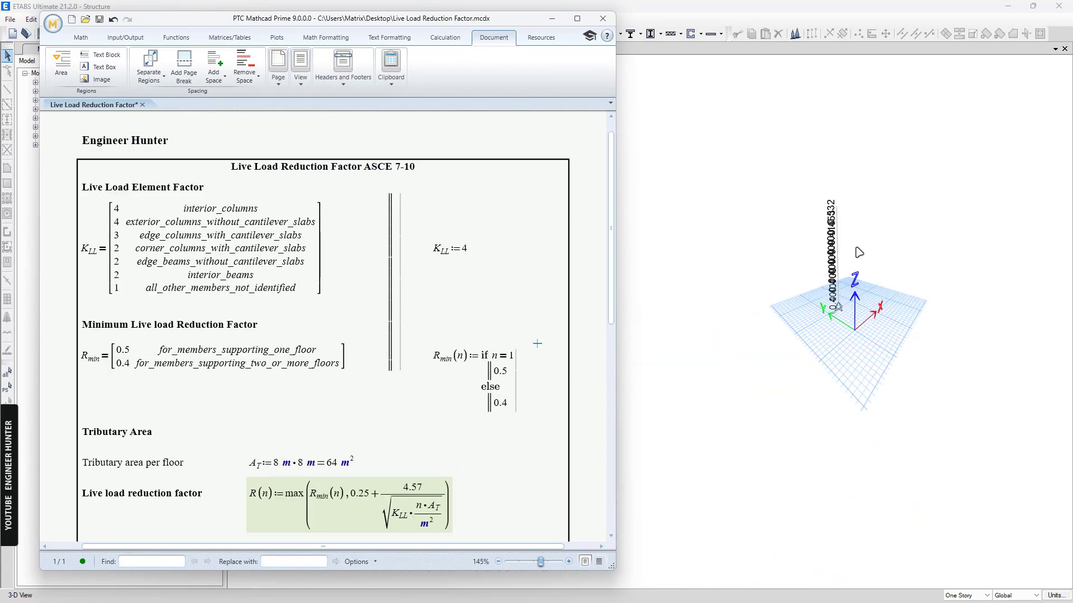
scroll(793, 190, up, 5)
scroll(805, 185, down, 2)
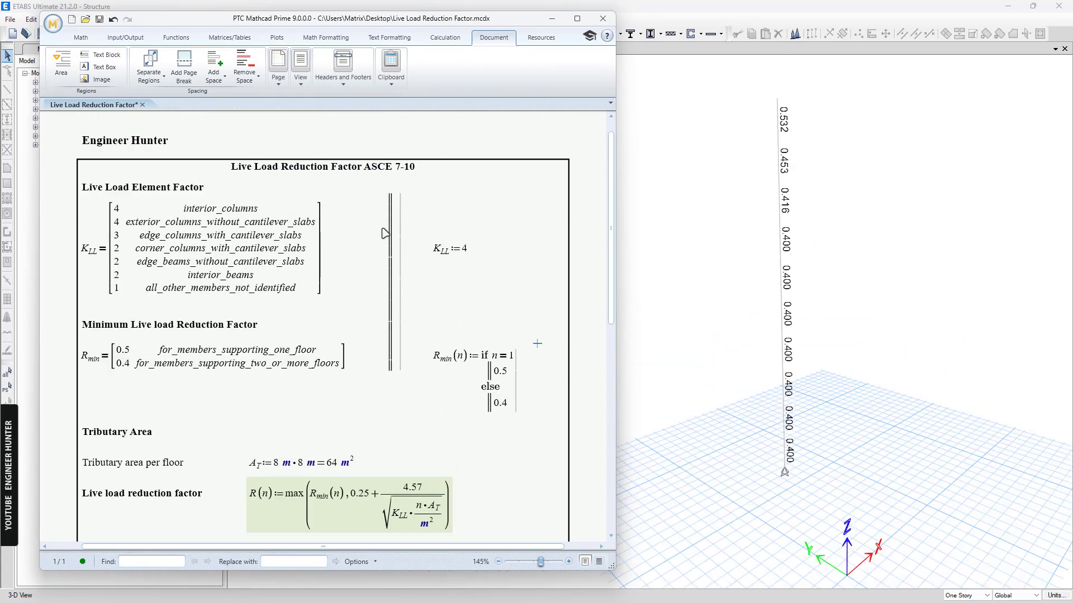
drag(439, 21, 470, 20)
scroll(400, 175, down, 1)
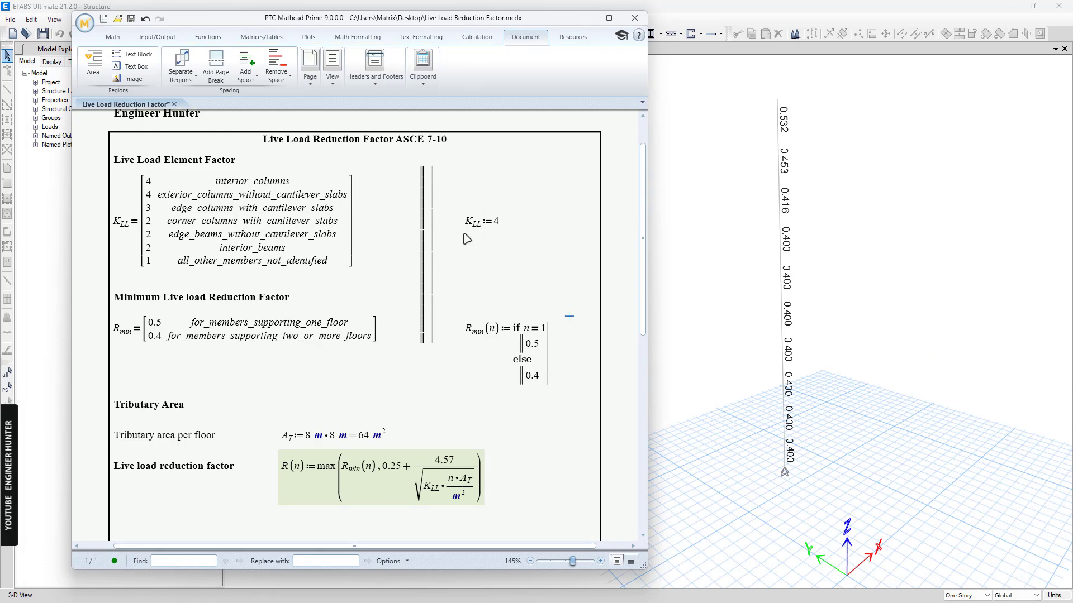
scroll(400, 175, down, 2)
scroll(467, 232, up, 2)
click(216, 185)
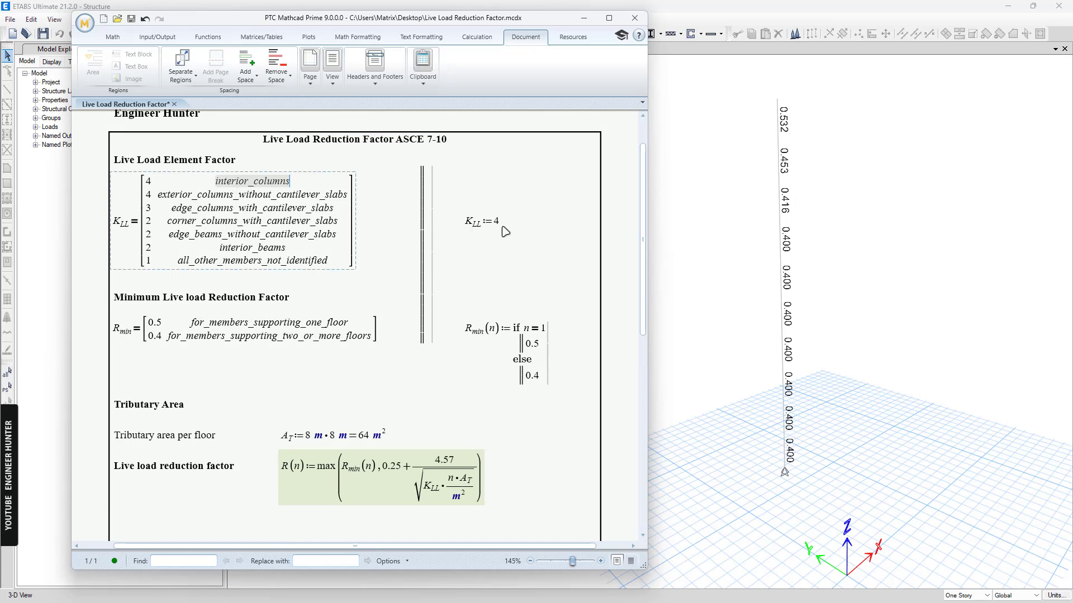
scroll(534, 290, down, 3)
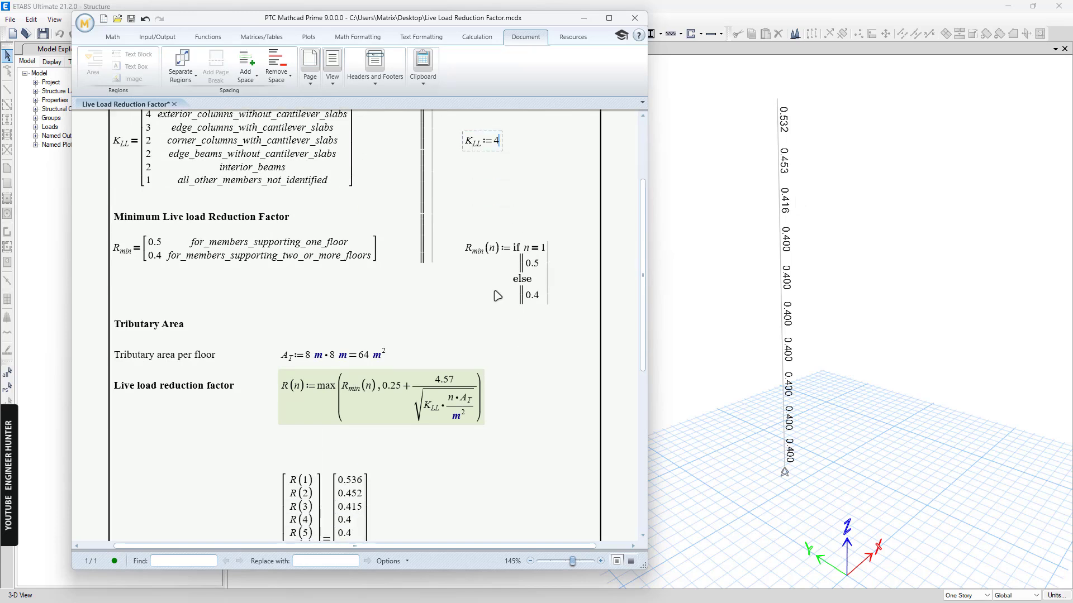
click(431, 296)
Examine the R_min(n) definition and its condition on storey number n
drag(513, 259, 454, 254)
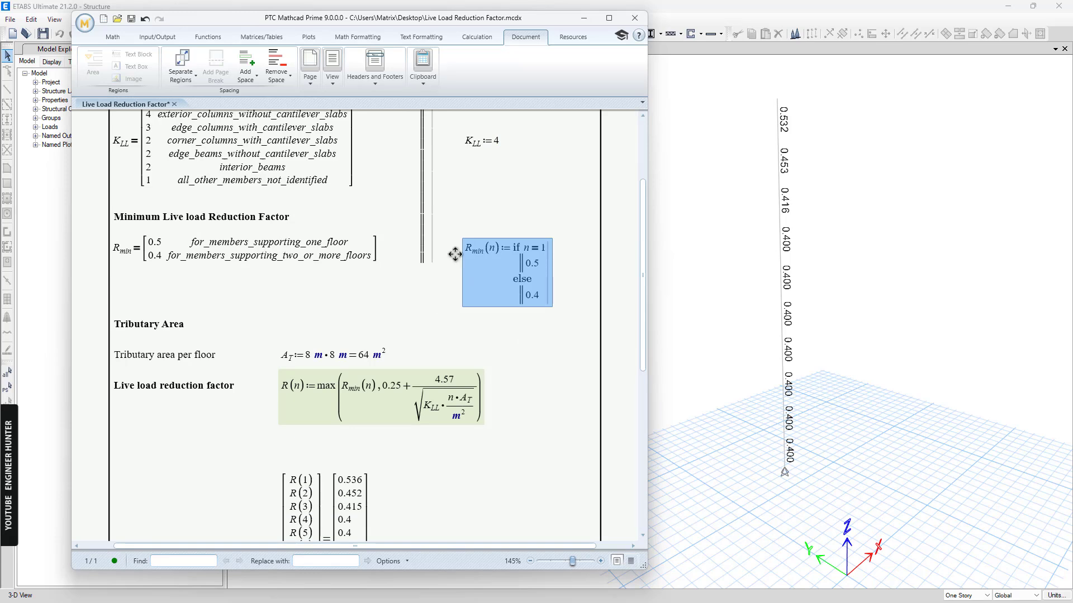
click(529, 252)
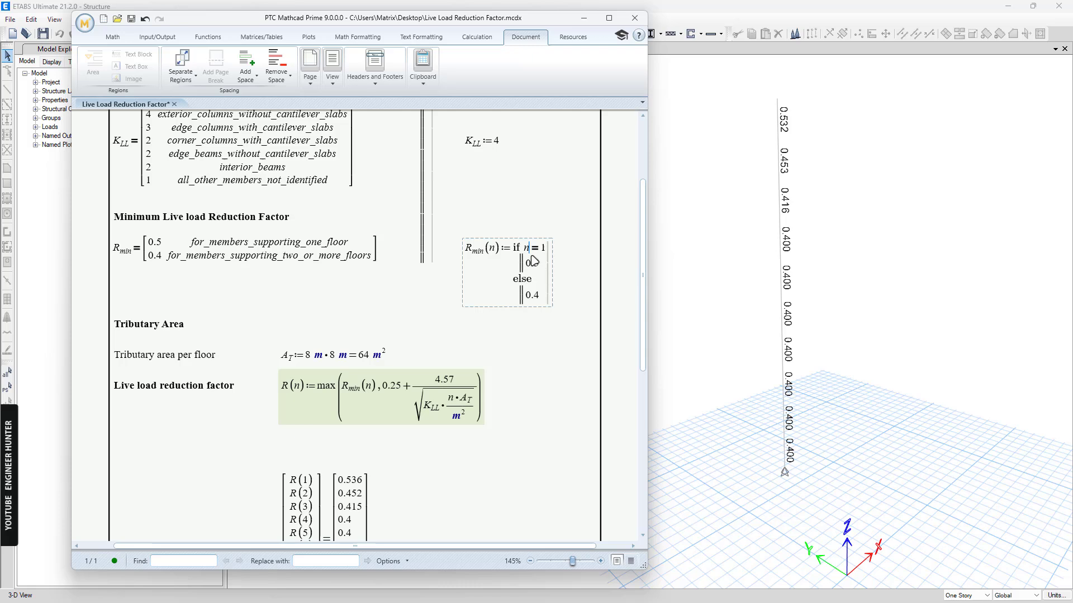
scroll(503, 277, down, 2)
click(416, 290)
scroll(416, 299, down, 2)
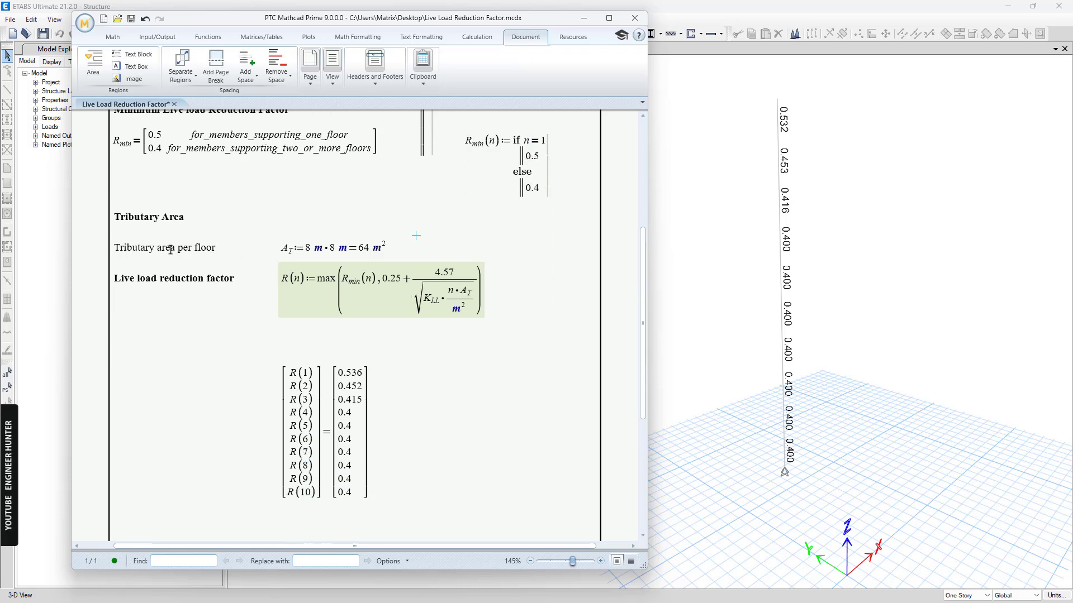
Inspect the tributary area A_T definition built from the 8 m bays (64 m²)
click(317, 249)
scroll(321, 254, up, 1)
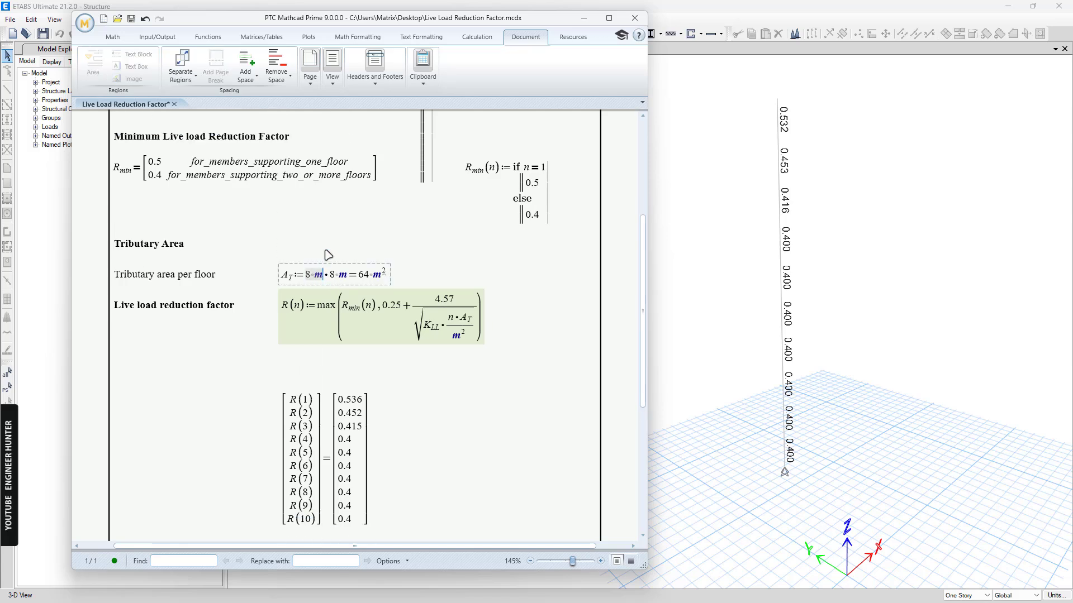
click(318, 275)
click(383, 279)
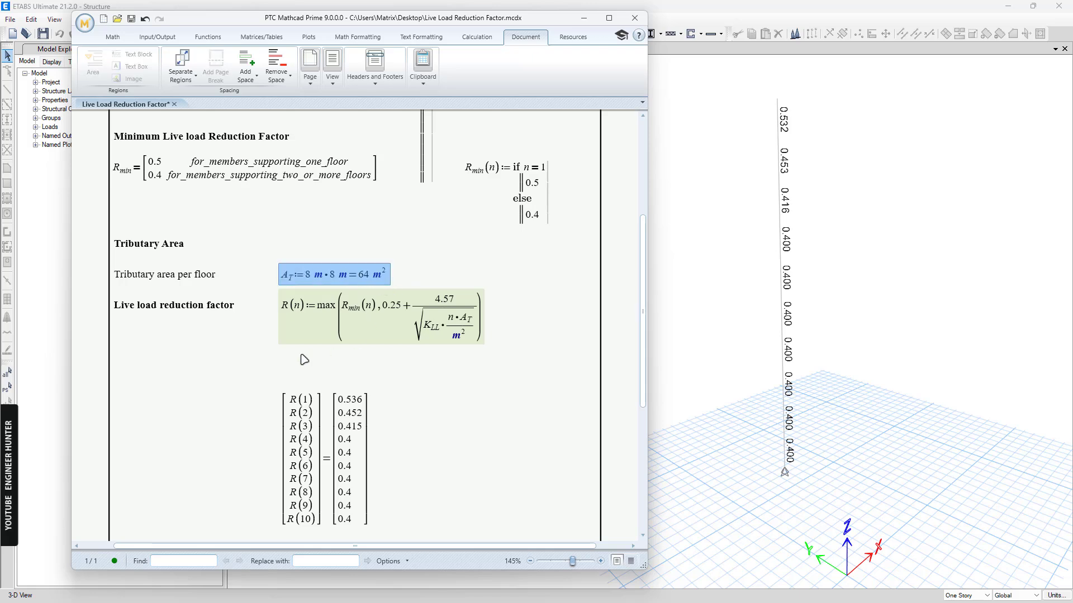
click(233, 340)
scroll(366, 318, down, 3)
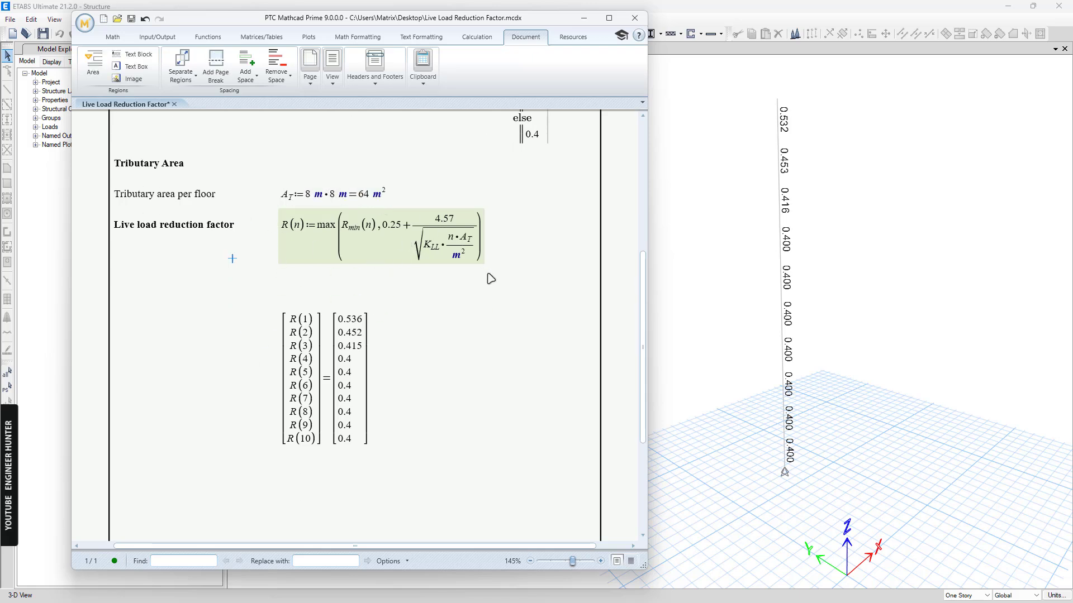
scroll(341, 346, down, 2)
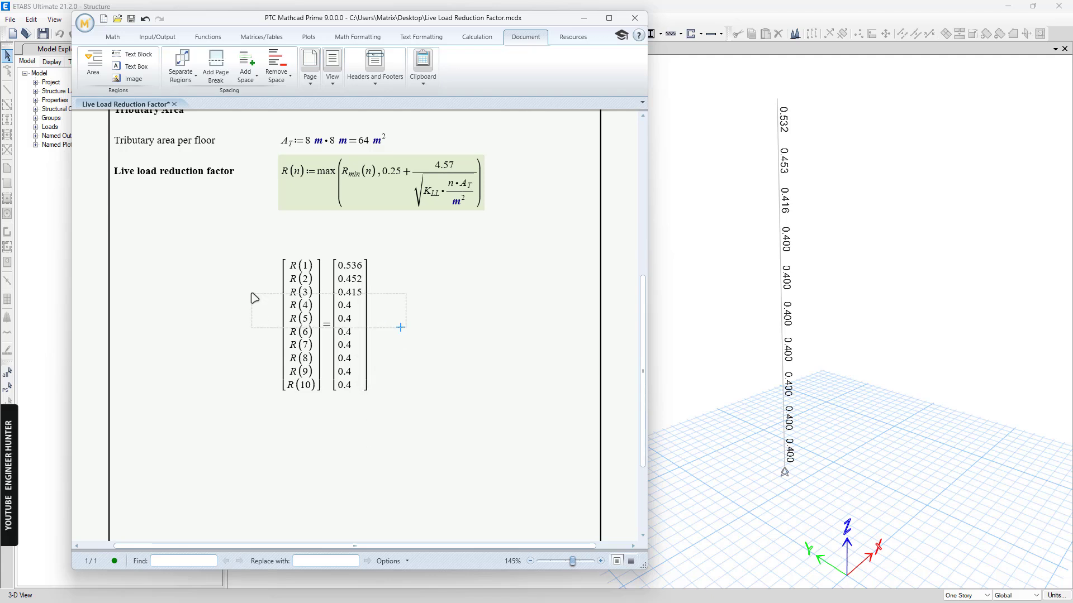
Check the R(n) results, R(1) = 0.536 and R(2) = 0.452, then switch back to ETABS
drag(251, 297, 360, 299)
scroll(385, 294, down, 3)
click(418, 246)
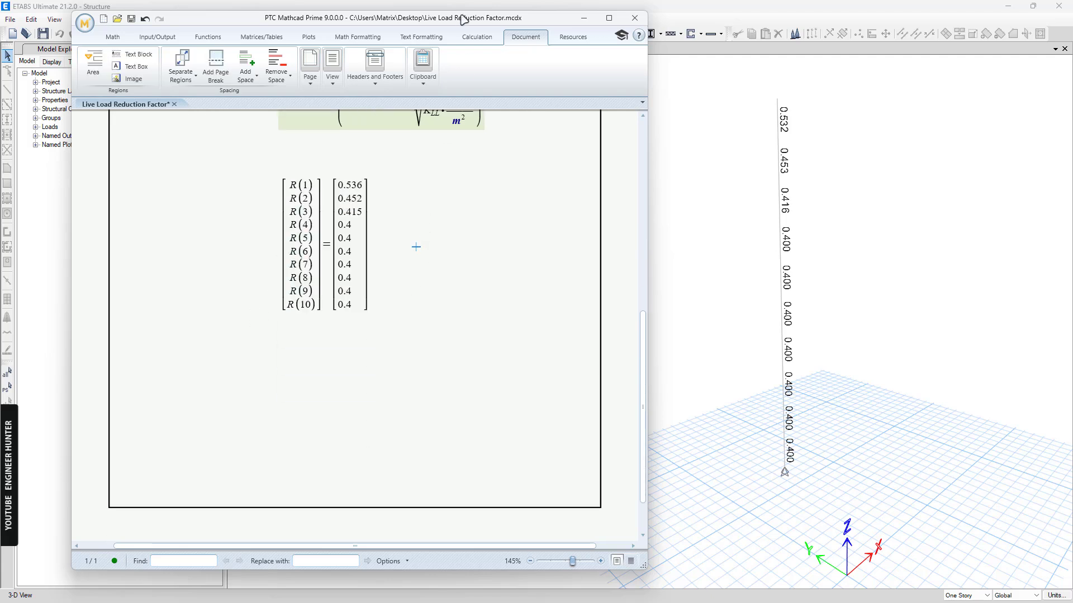
drag(459, 19, 537, 18)
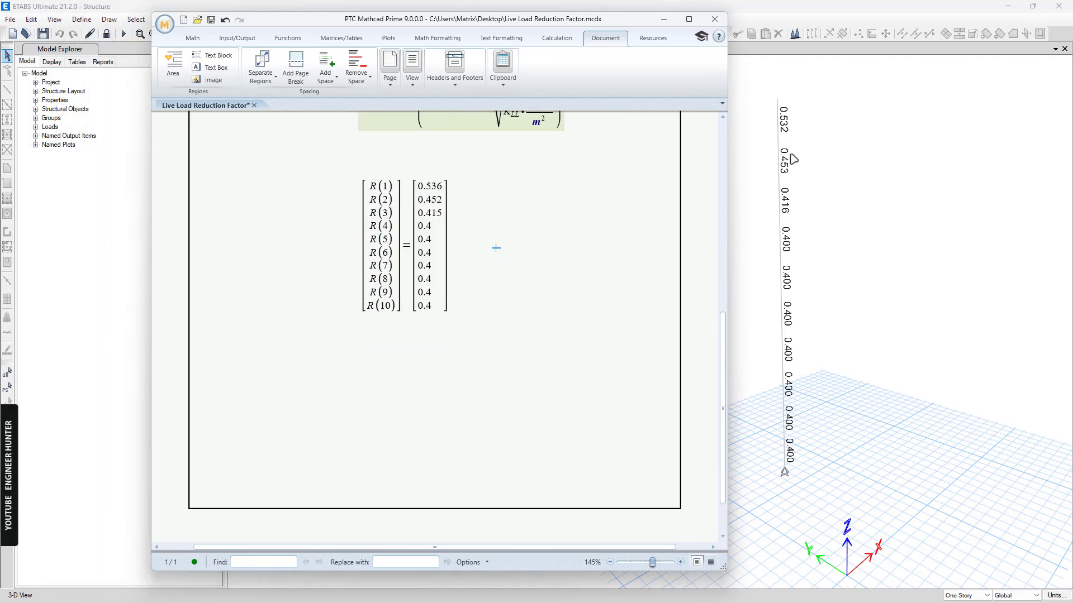
click(433, 192)
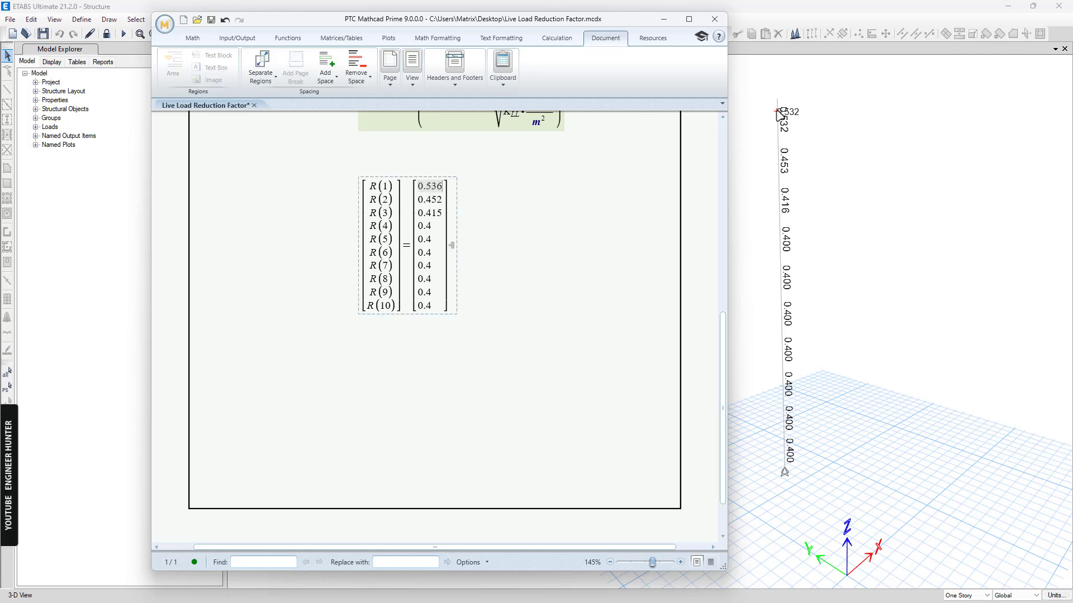
click(480, 187)
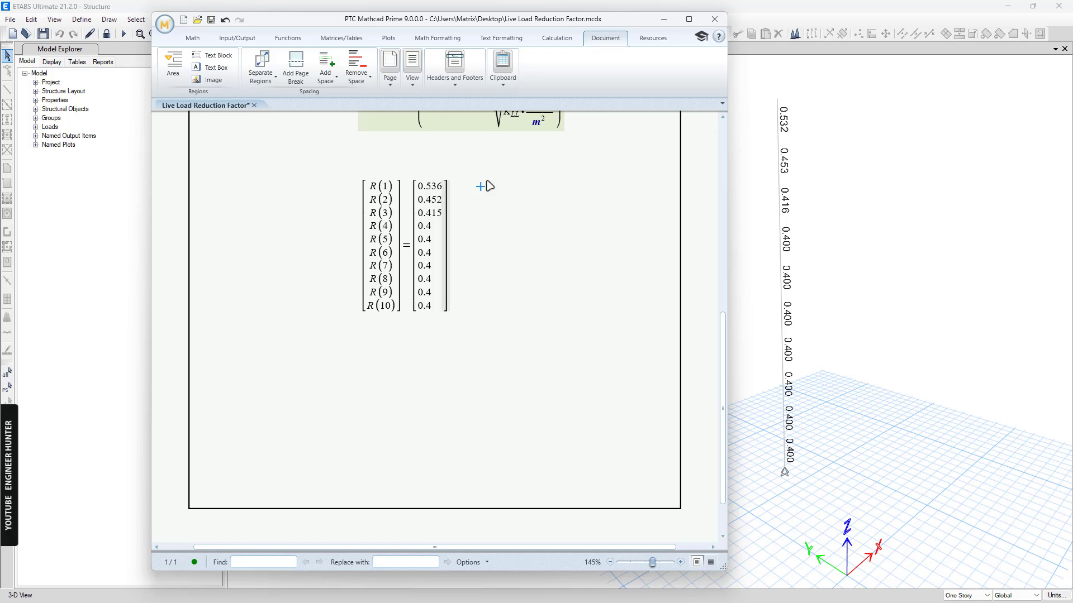
click(428, 192)
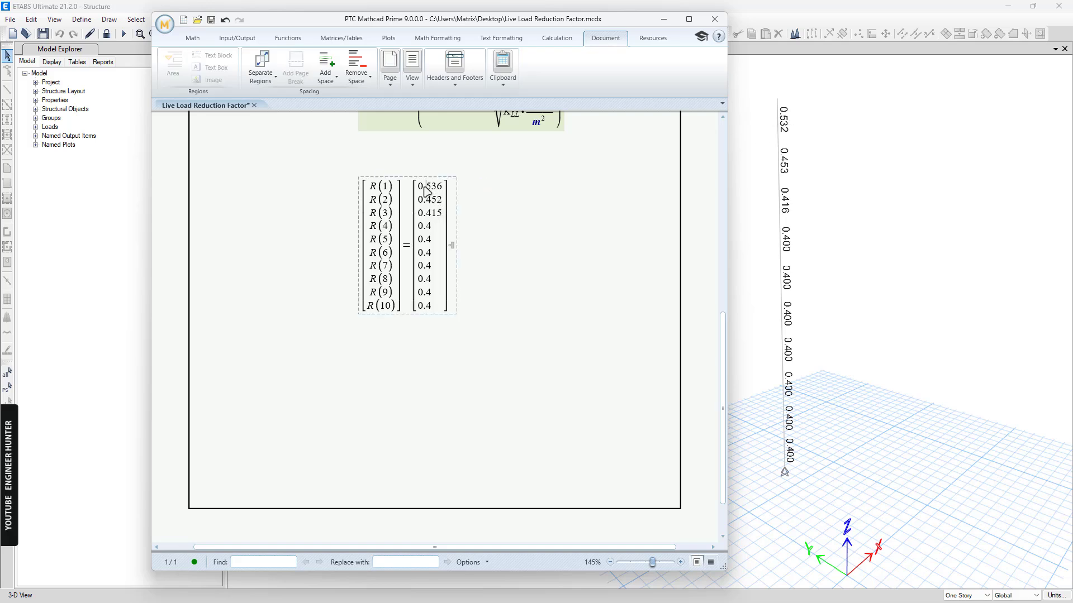
double_click(427, 187)
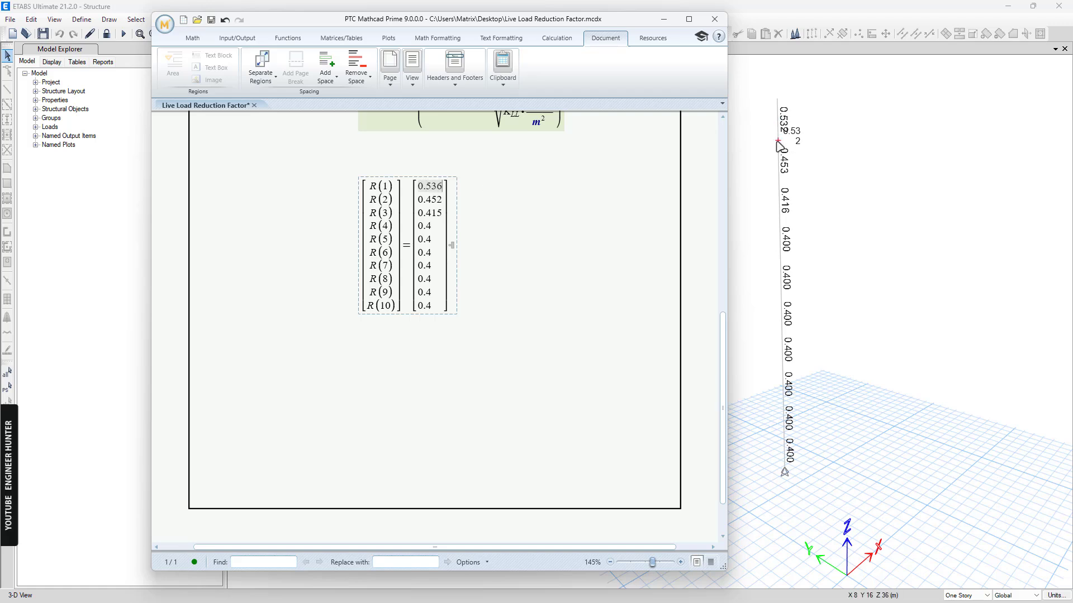
click(437, 199)
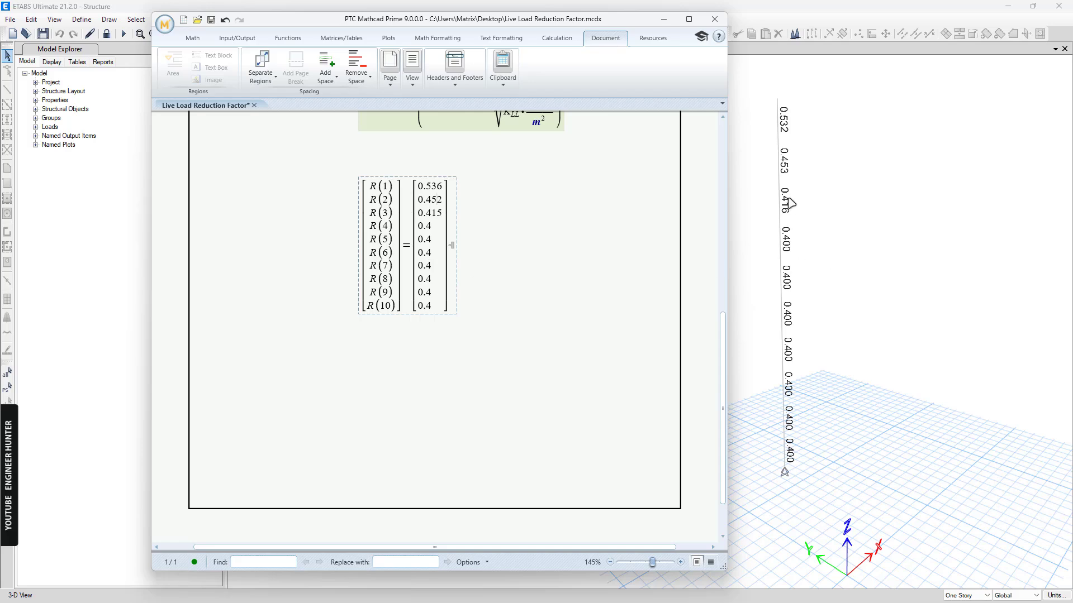
click(470, 216)
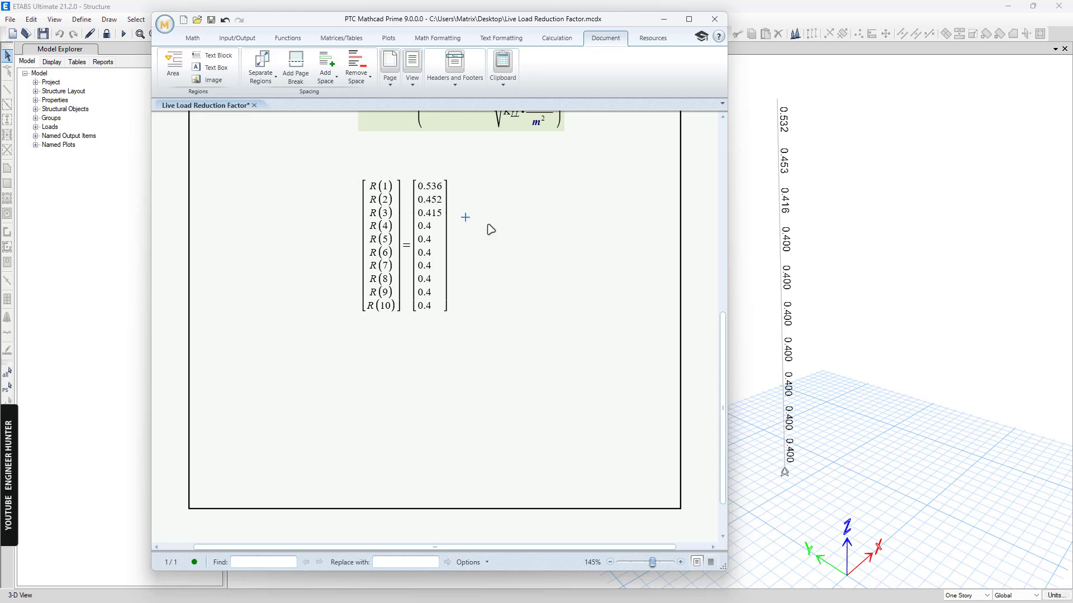
scroll(490, 229, up, 5)
scroll(528, 272, down, 2)
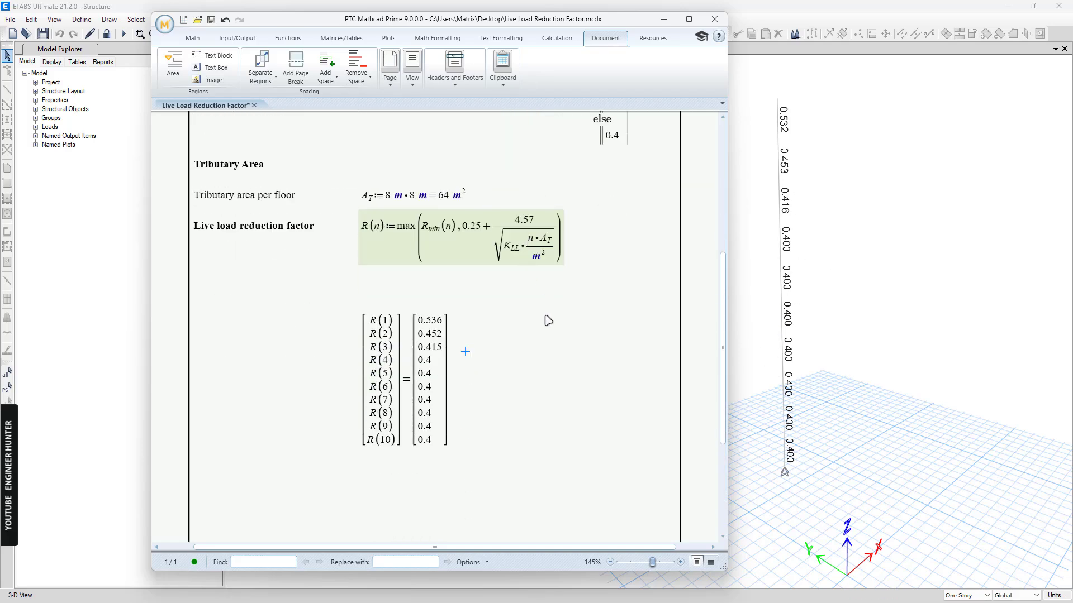
click(824, 150)
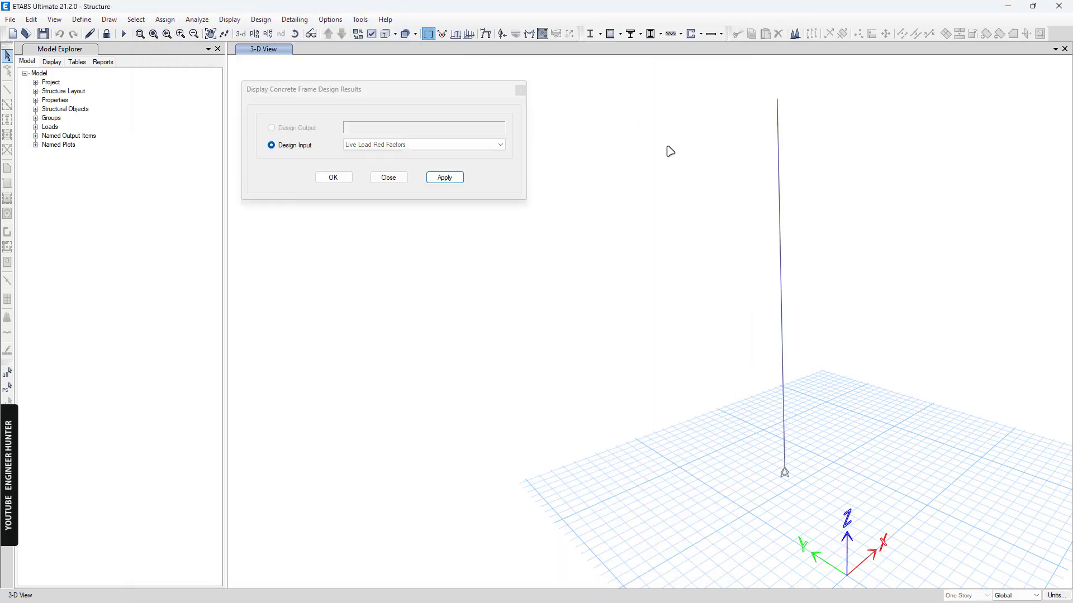
Show all objects again, then isolate the column on the building's left side
right_click(662, 146)
click(699, 257)
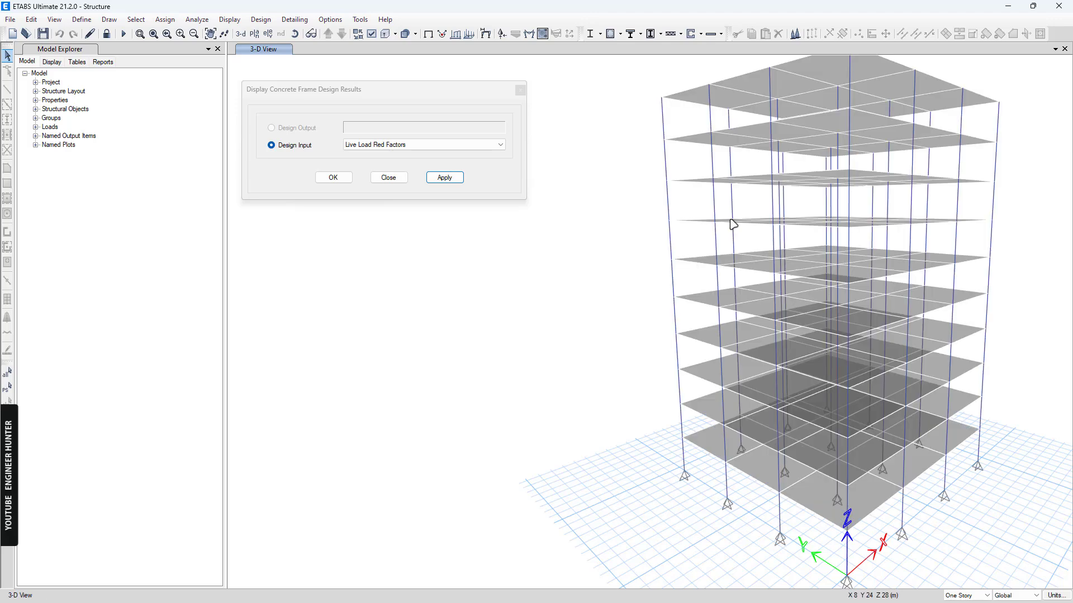
drag(643, 82, 697, 498)
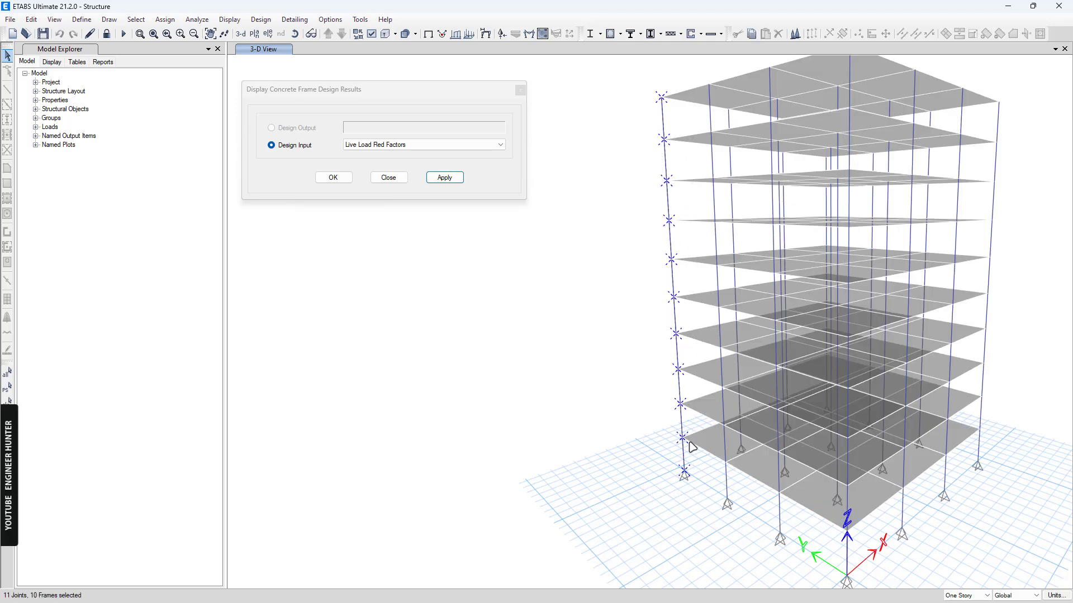
right_click(607, 166)
click(643, 224)
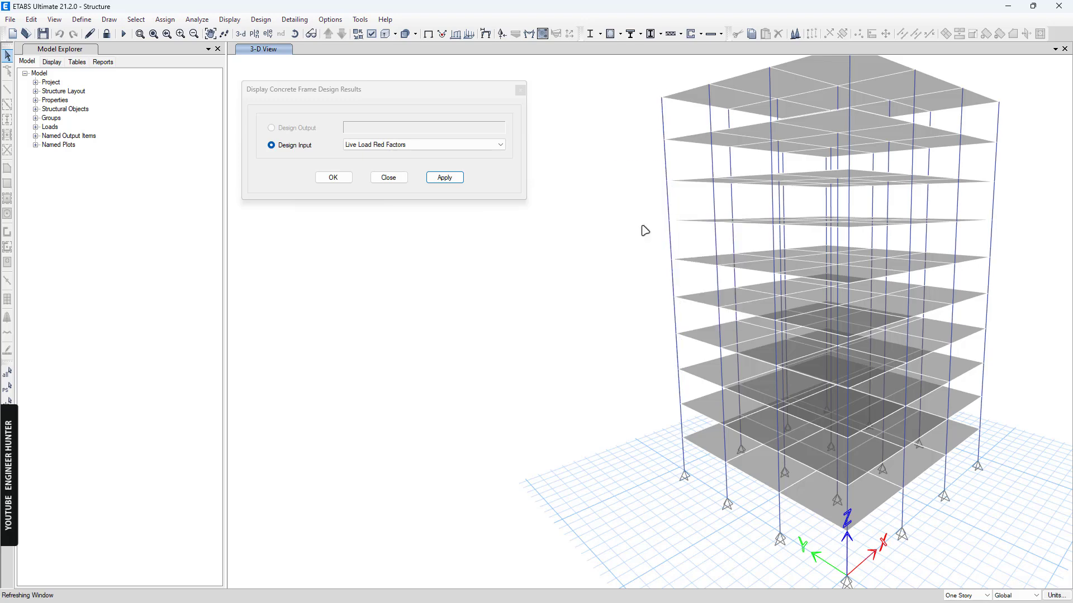
Display the column's live load reduction factors (0.852 down to 0.435), then return to Mathcad
middle_drag(652, 219, 710, 202)
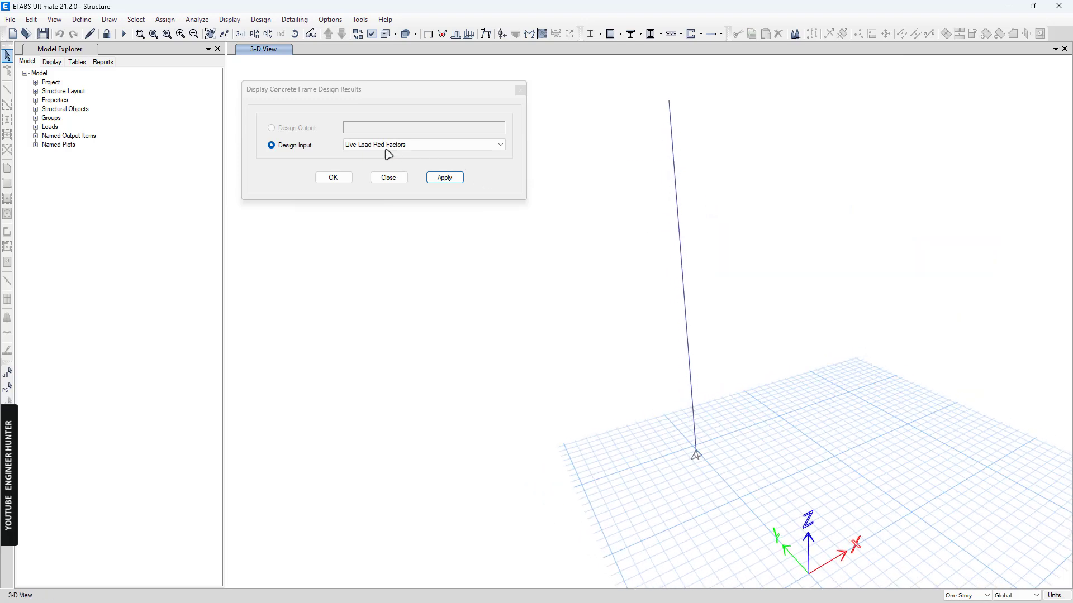
click(438, 178)
middle_drag(630, 233, 674, 300)
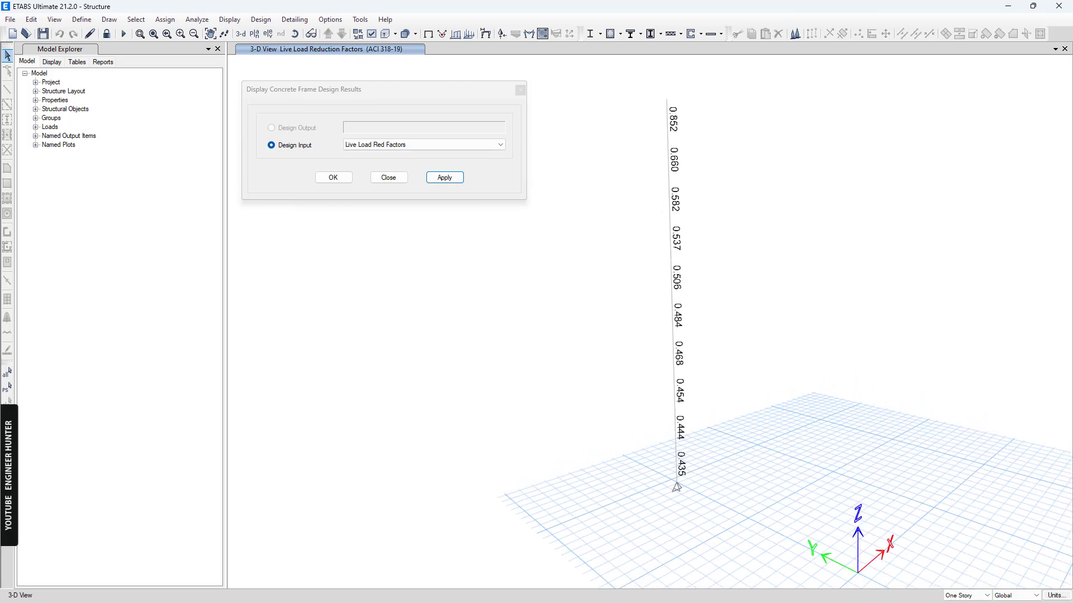
key(alt+Tab)
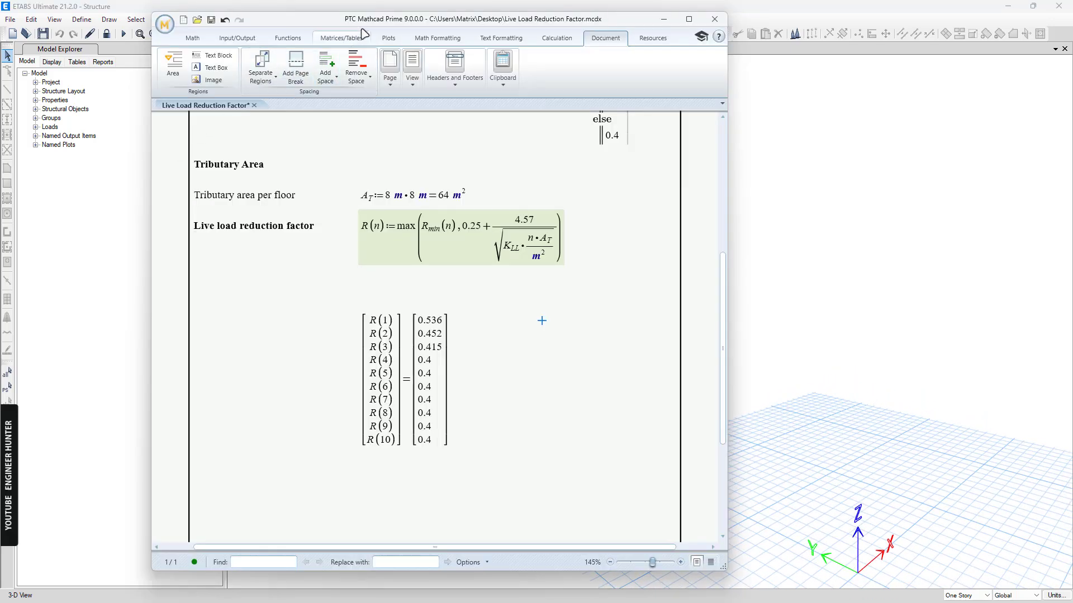
Change the tributary area from 8 m·8 m to 4 m·4 m so R recomputes
drag(376, 22, 347, 20)
scroll(475, 246, up, 5)
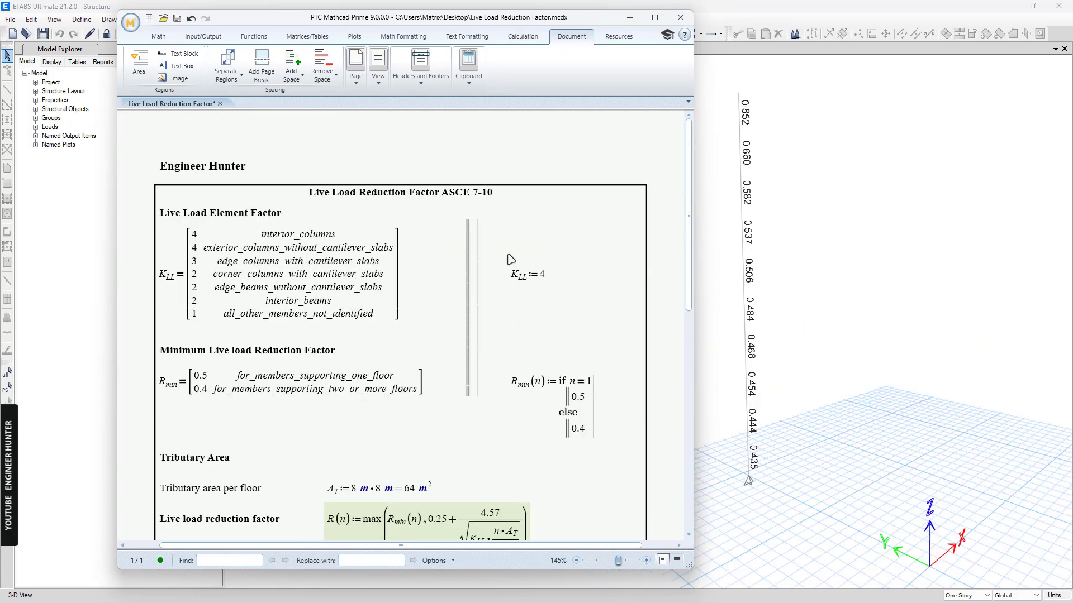
scroll(510, 260, down, 3)
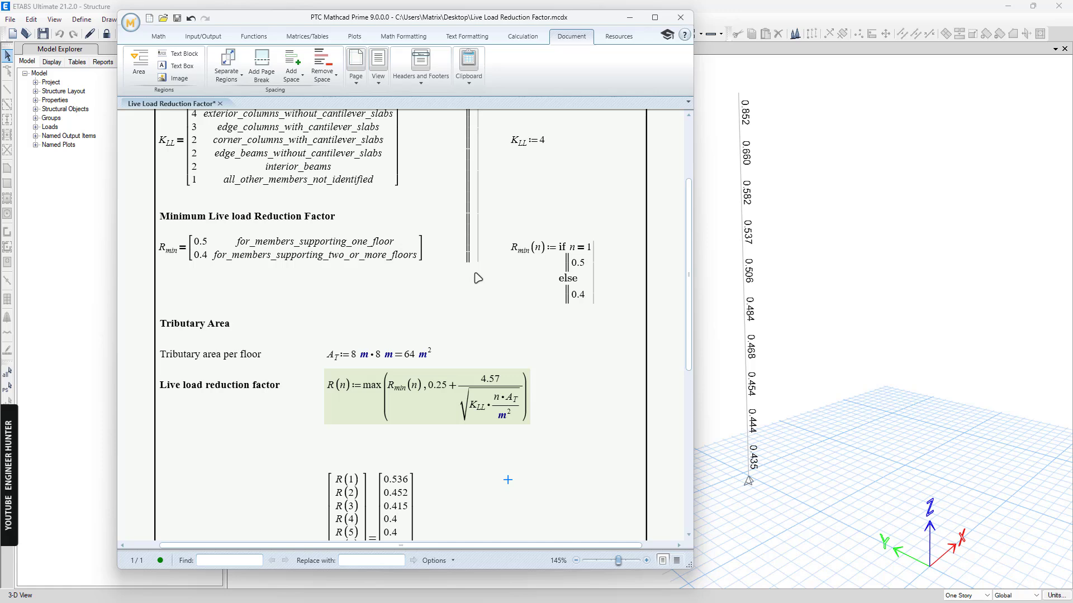
scroll(476, 281, up, 1)
scroll(460, 296, down, 1)
scroll(218, 358, down, 2)
click(352, 301)
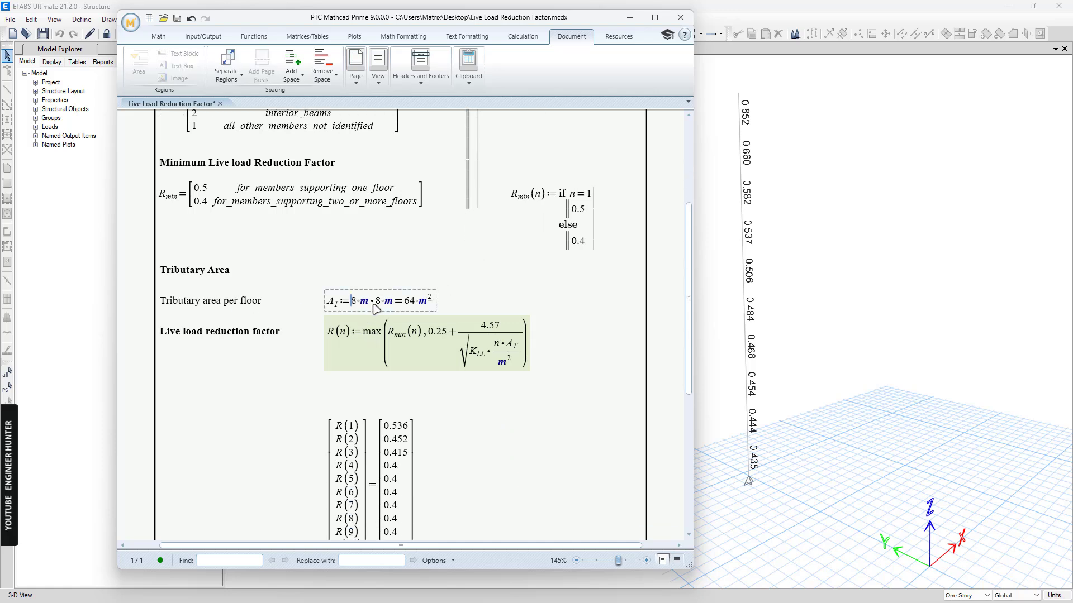
key(Delete)
text(4)
key(Right)
key(Right)
key(Delete)
text(4)
click(475, 305)
Check the recomputed factors R(1)=0.821, R(2)=0.654, R(3)=0.58 and R(4)=0.536
scroll(475, 305, down, 3)
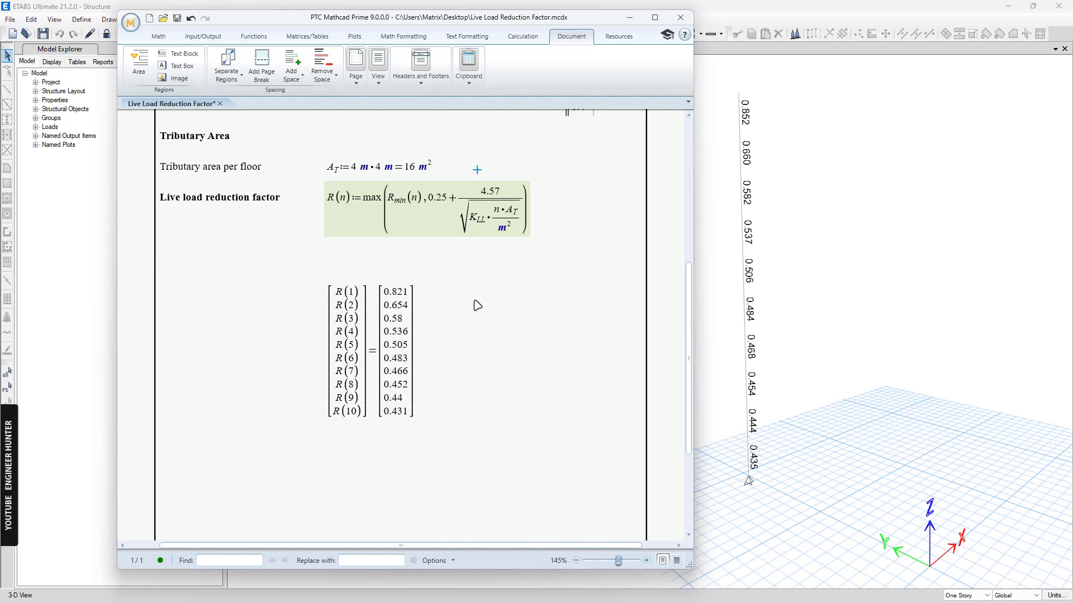
scroll(360, 357, down, 1)
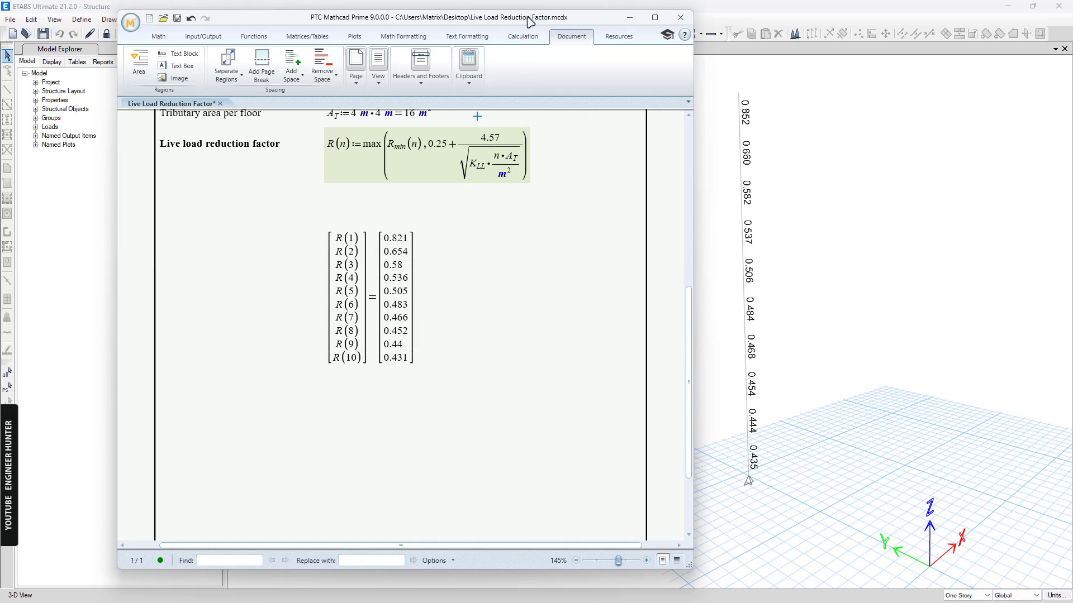
drag(530, 21, 546, 20)
scroll(806, 169, down, 2)
scroll(806, 169, up, 2)
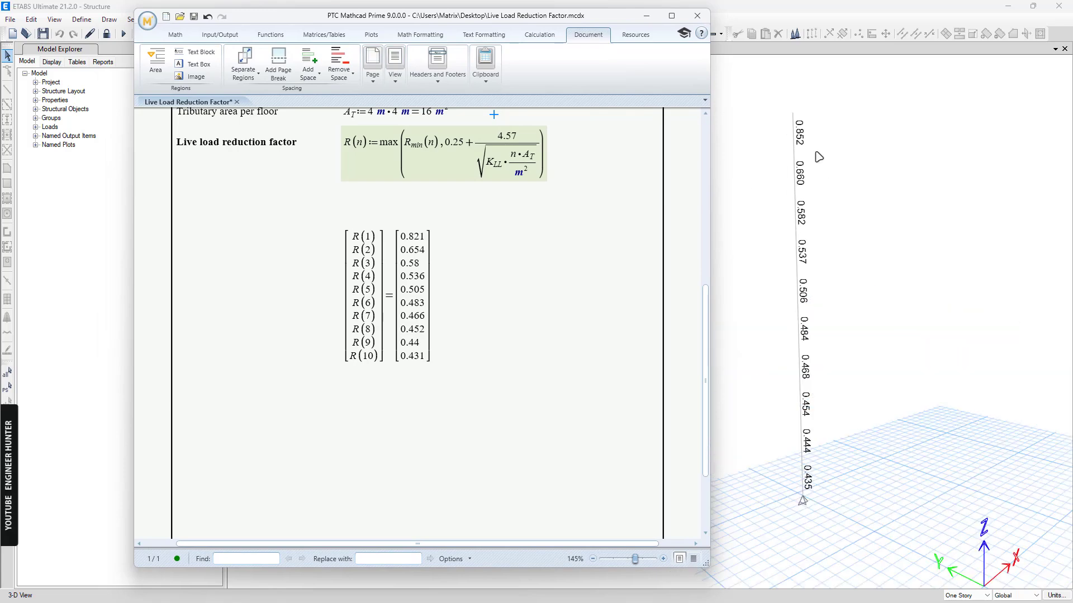
click(413, 241)
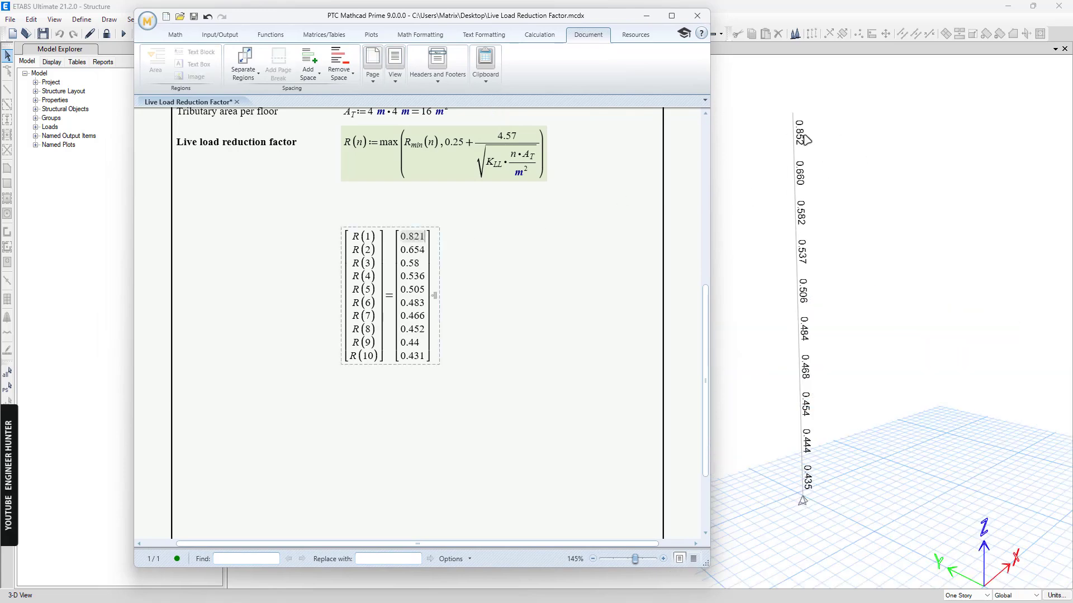
click(413, 251)
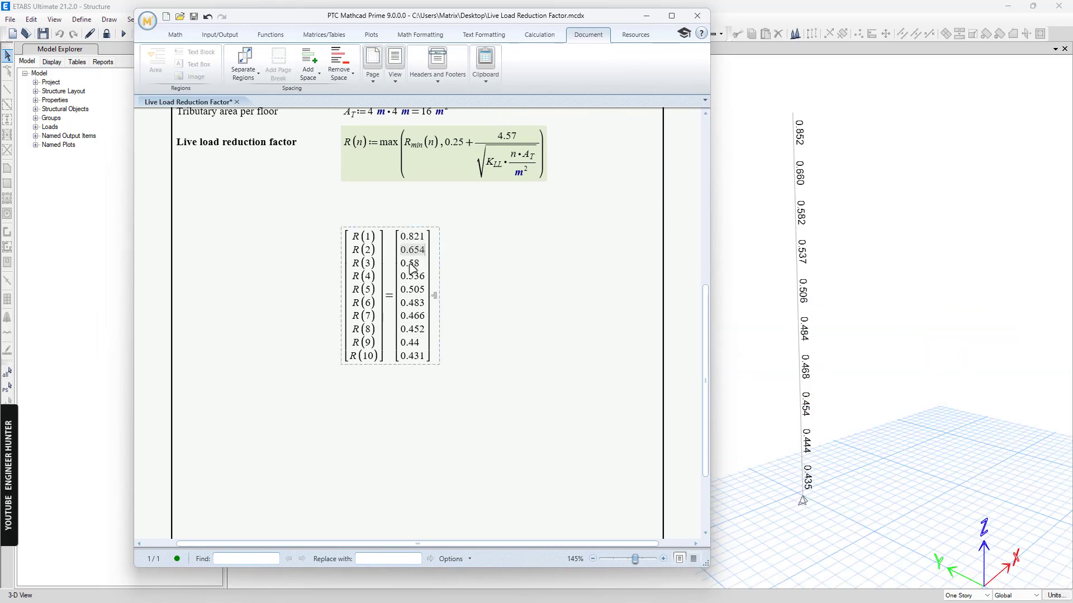
click(415, 267)
click(406, 278)
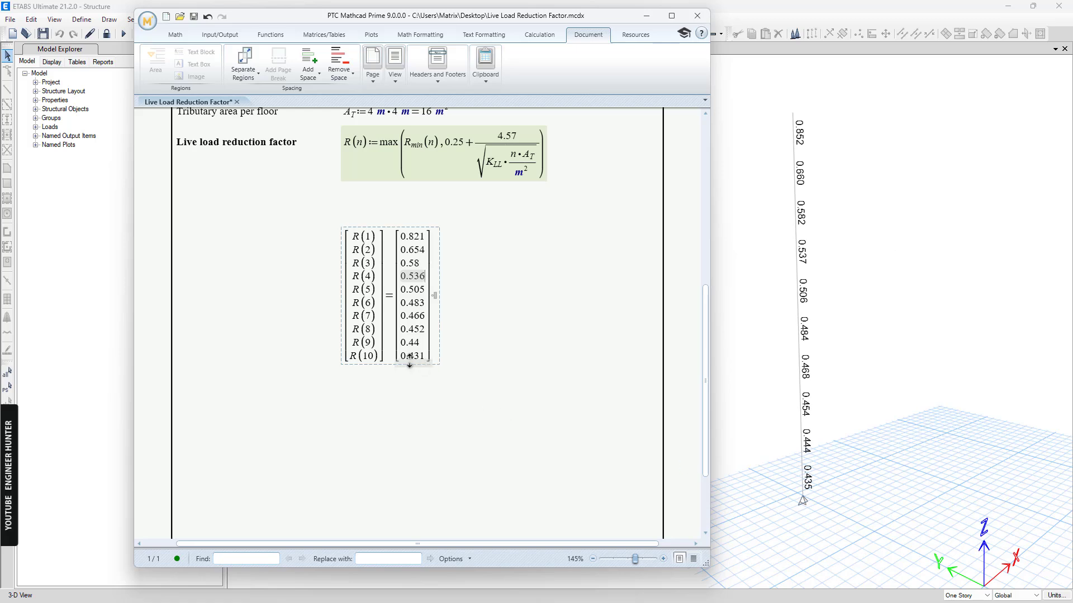
click(479, 344)
scroll(503, 310, up, 1)
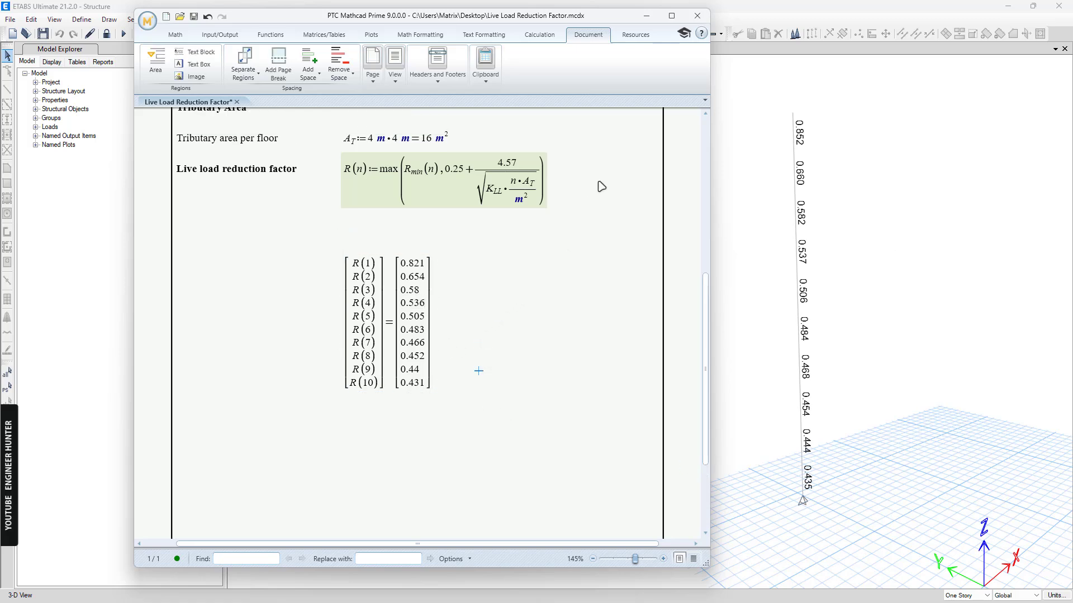
Review the worksheet once more and return to the ETABS model
drag(582, 17, 505, 18)
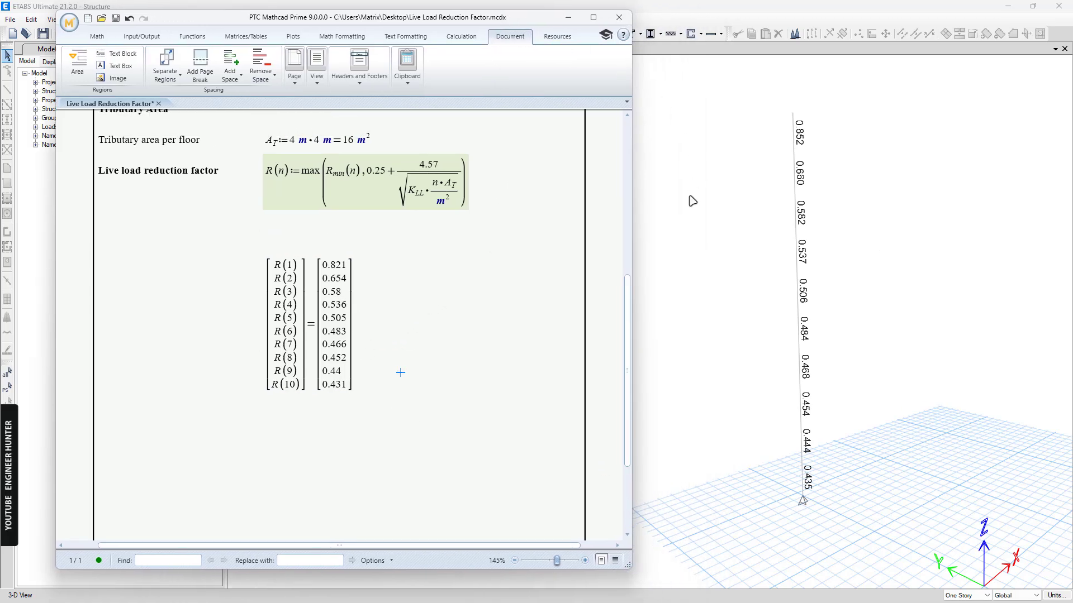
scroll(464, 252, up, 10)
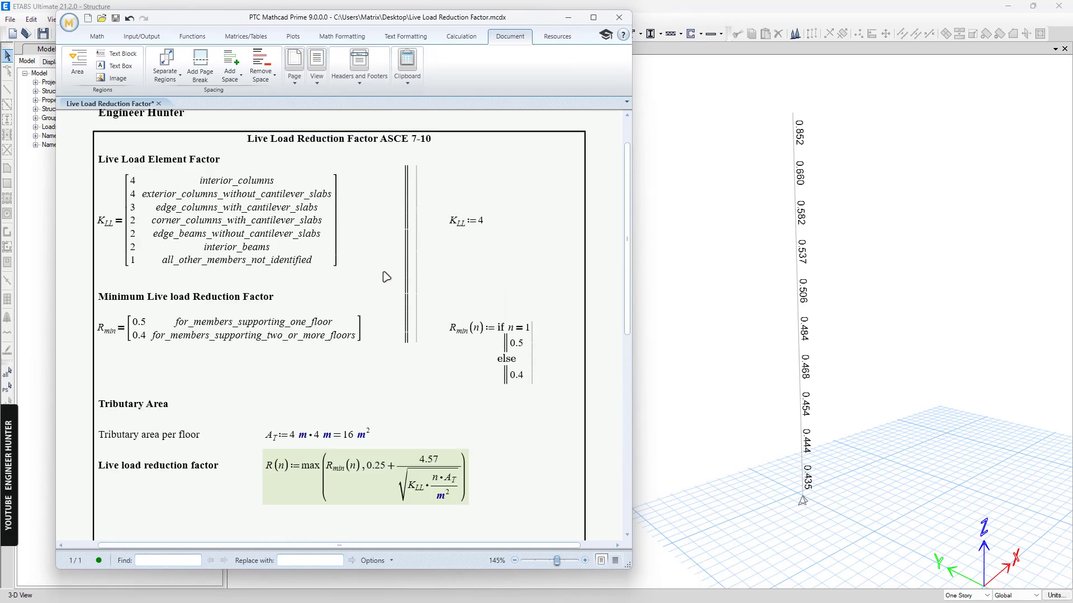
scroll(385, 275, down, 3)
scroll(302, 283, up, 3)
scroll(387, 288, down, 2)
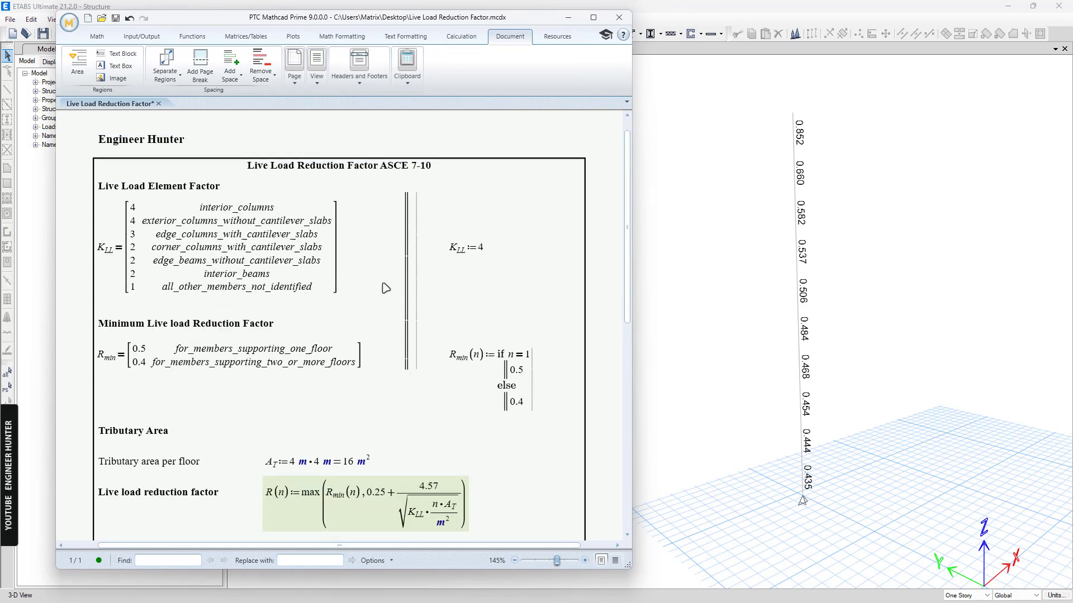
click(835, 207)
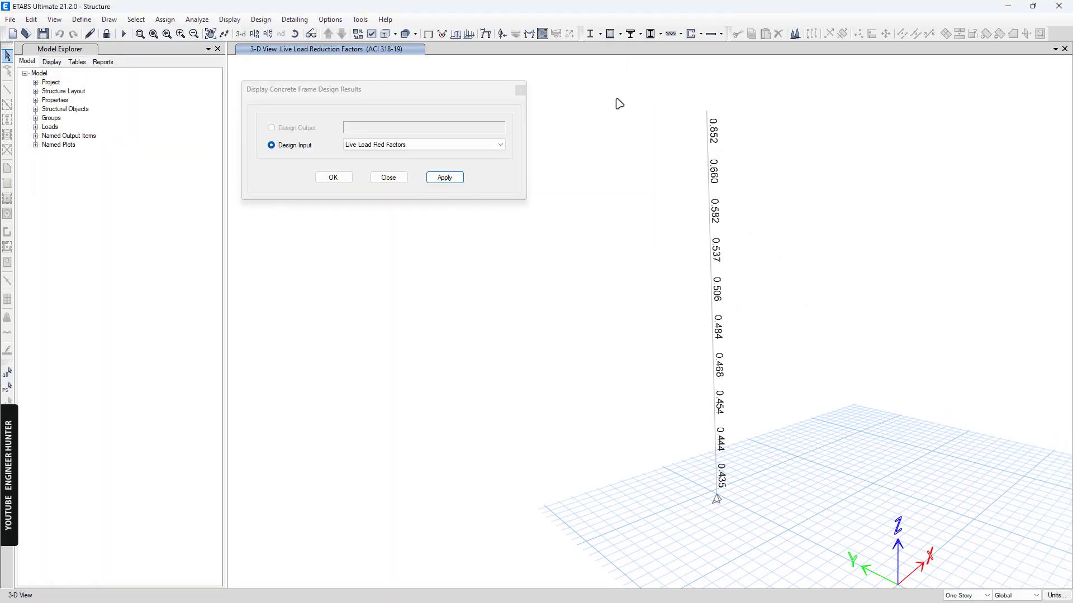
Remove the reduction factor labels and show the whole building again
click(428, 34)
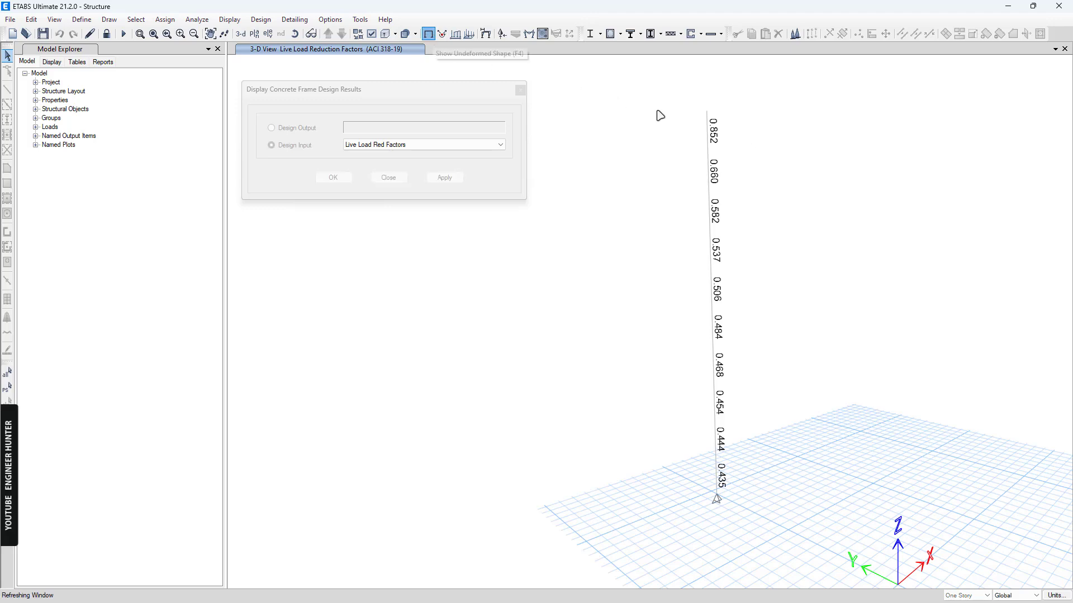
right_click(663, 259)
click(666, 287)
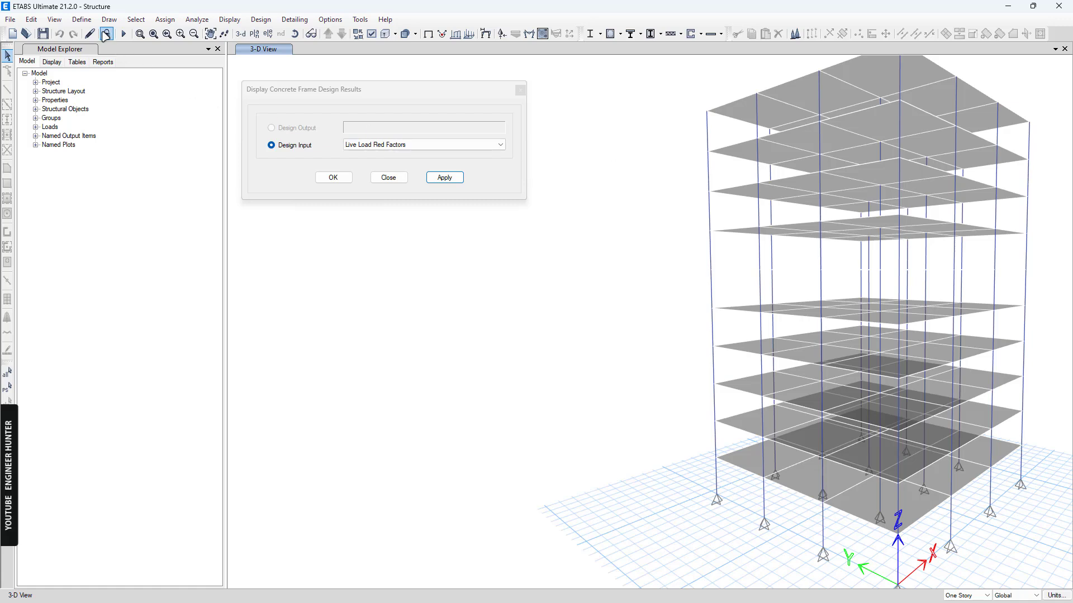
Review the Dead and Live load patterns without changes, then switch back to Mathcad
click(82, 19)
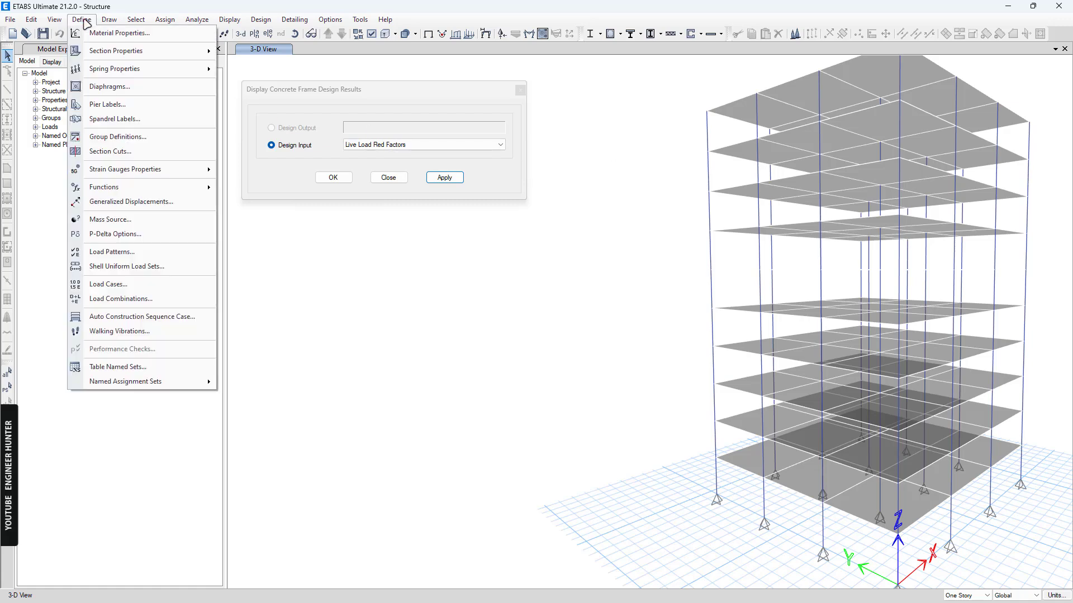
click(144, 251)
click(427, 298)
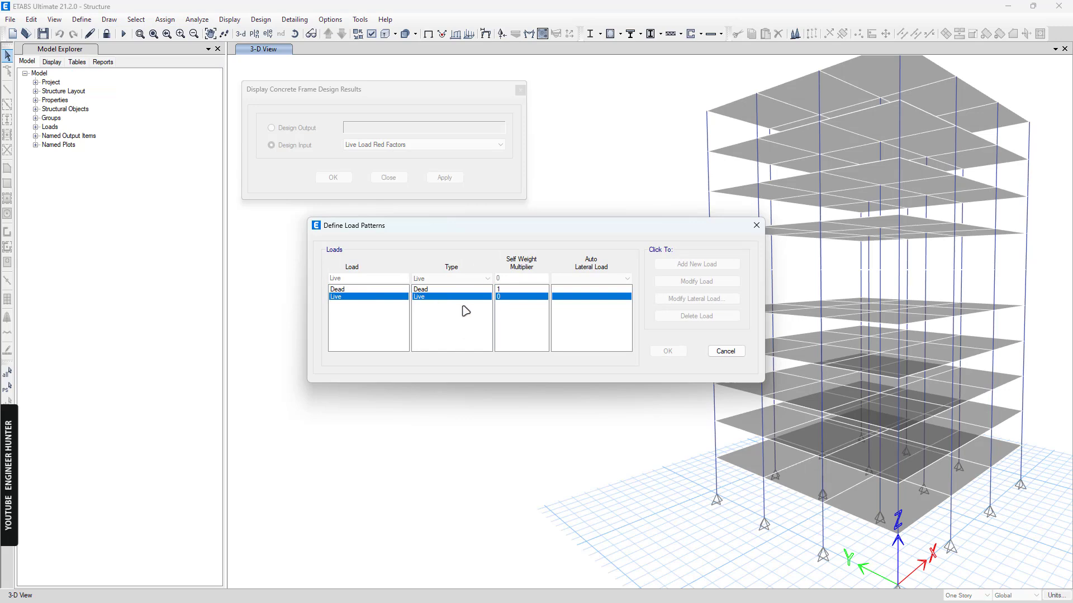
click(756, 226)
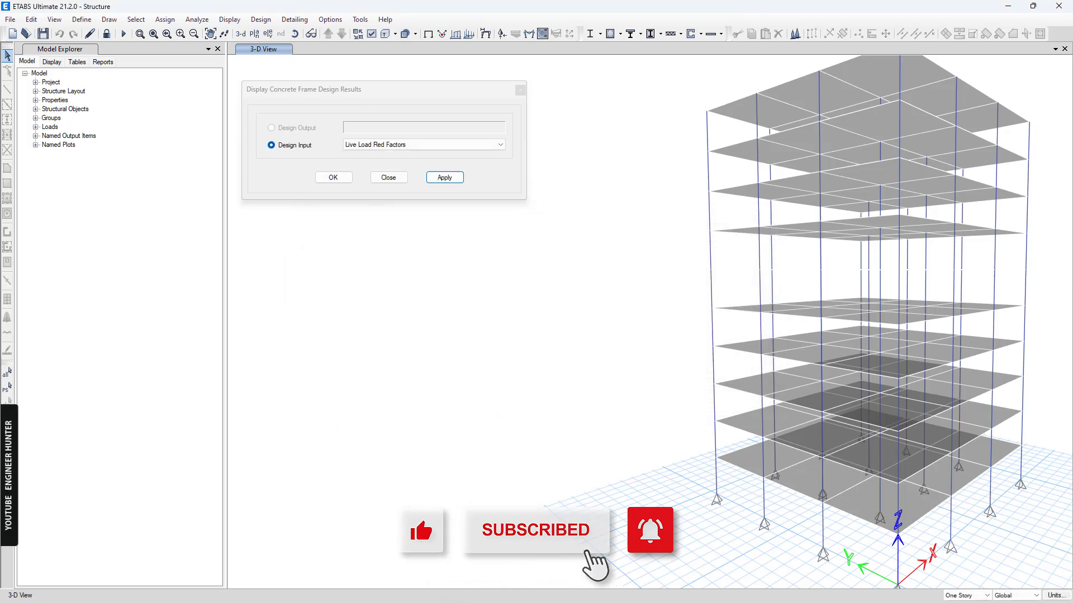
key(alt+Tab)
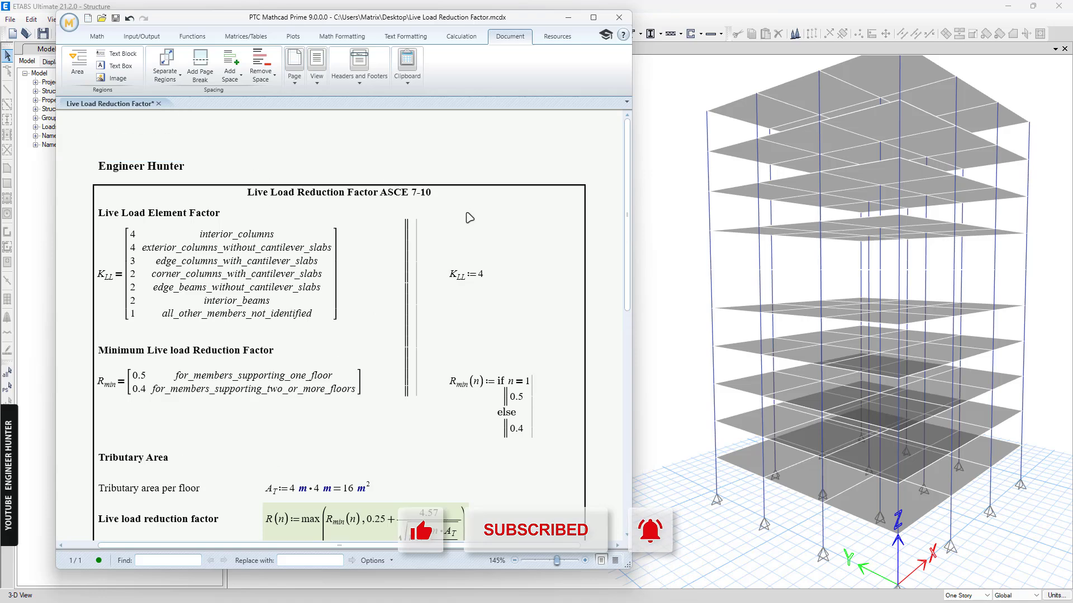
scroll(373, 204, up, 2)
scroll(499, 212, down, 5)
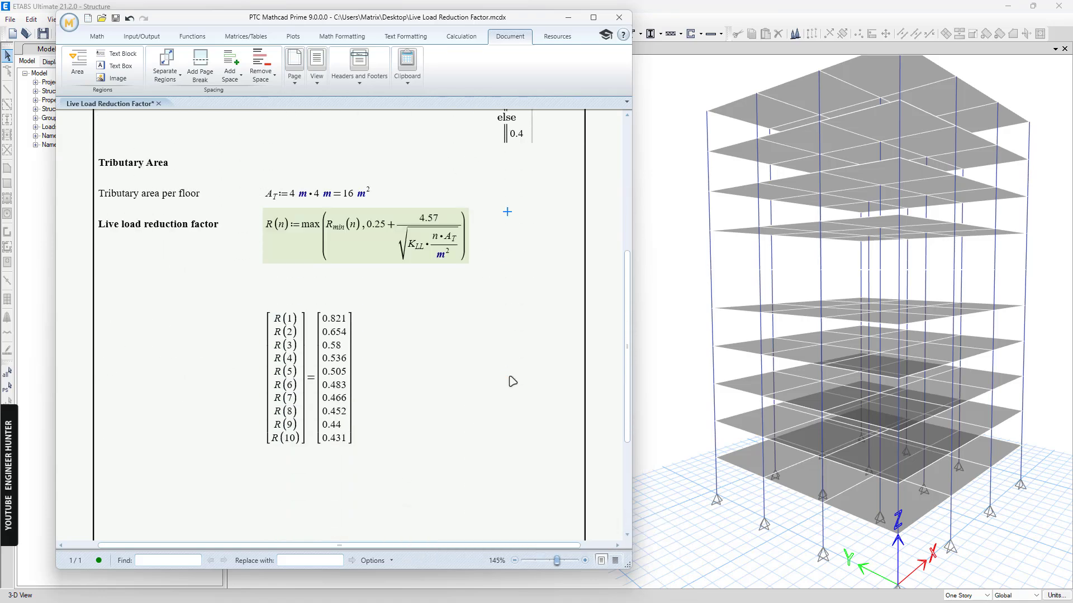
scroll(479, 408, up, 8)
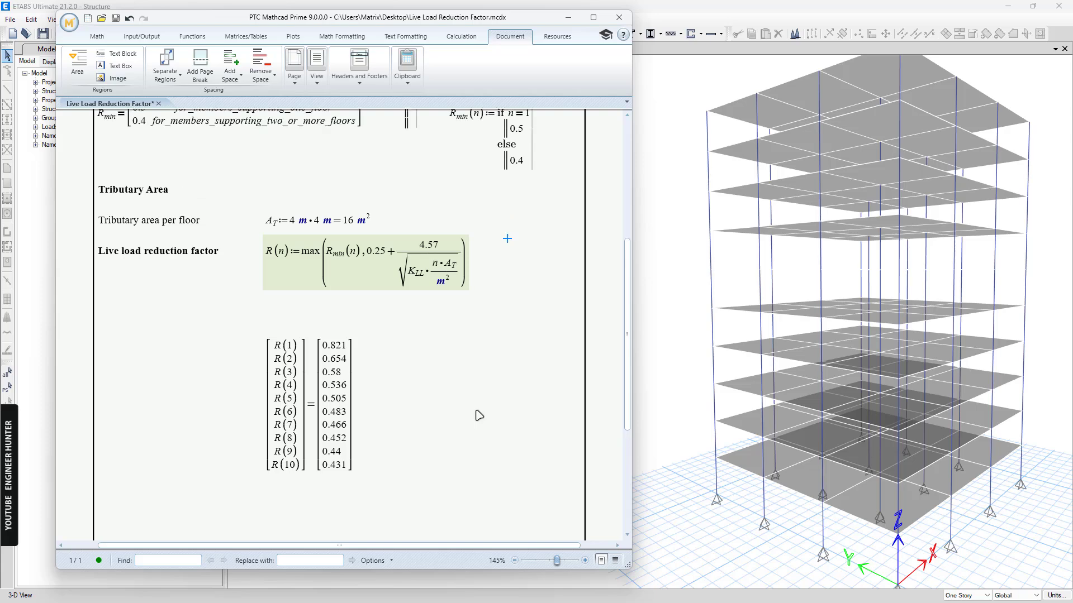
scroll(479, 402, down, 2)
scroll(478, 401, down, 3)
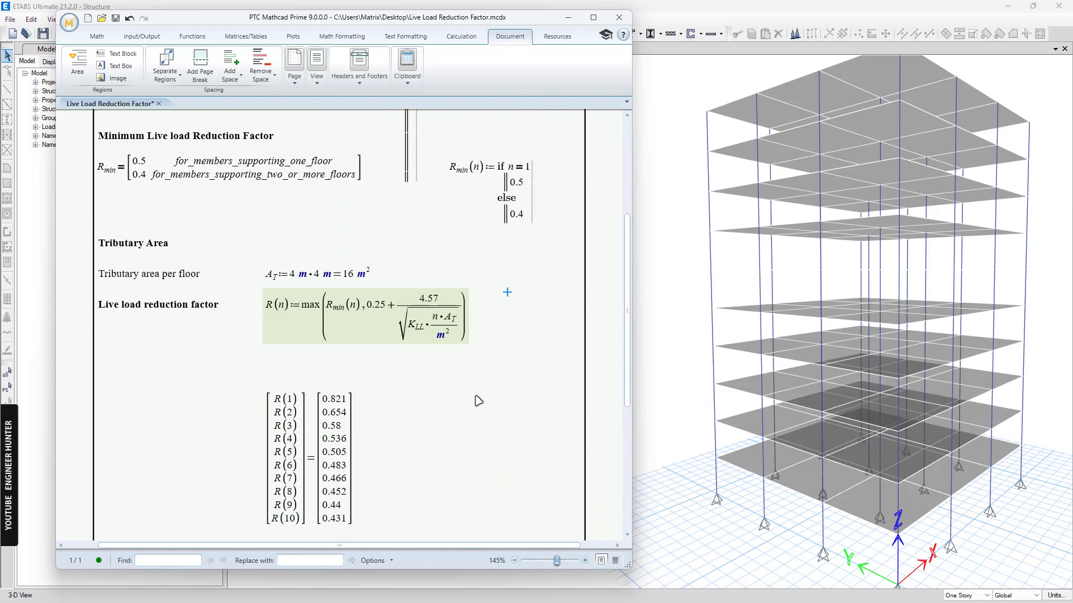